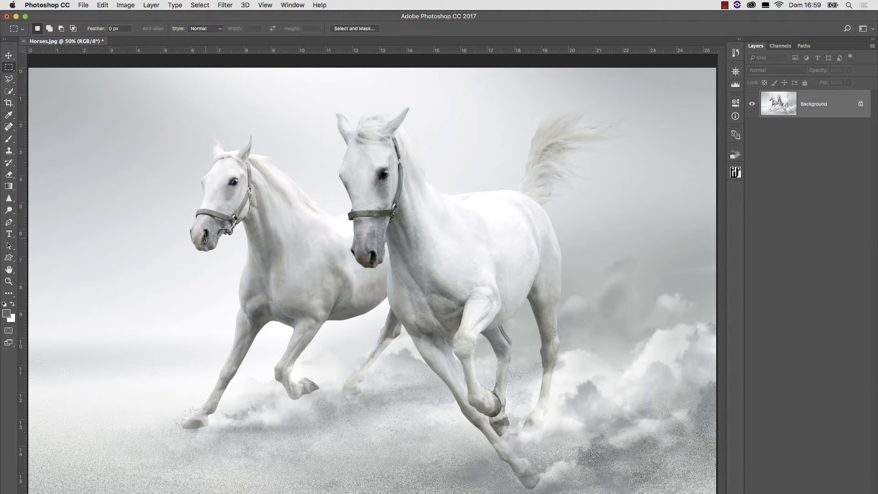
# Add a Curves adjustment layer, pull its midtone point down to 225/205, and toggle it to compare
pyautogui.click(821, 491)
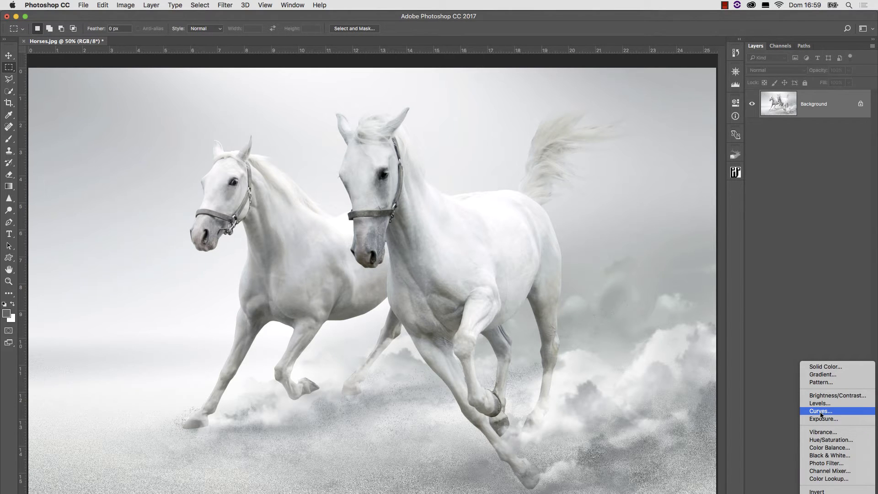
pyautogui.click(821, 414)
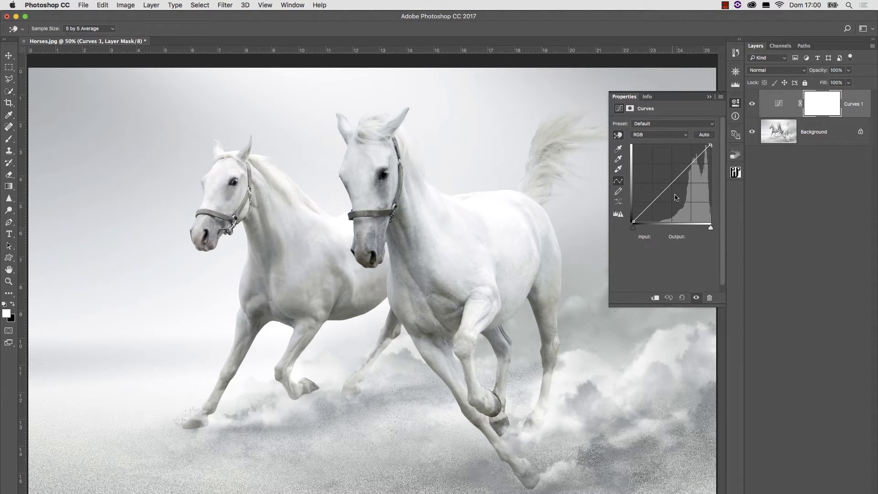
pyautogui.moveTo(675, 182); pyautogui.dragTo(676, 196)
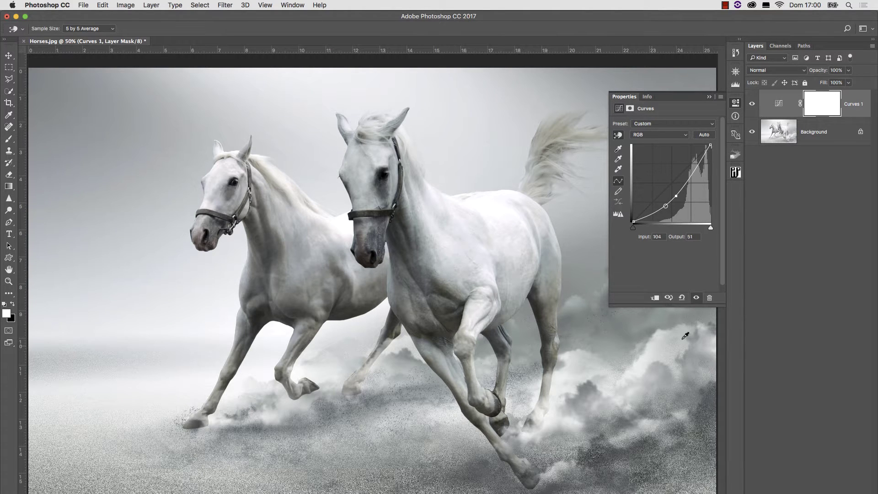
pyautogui.click(697, 298)
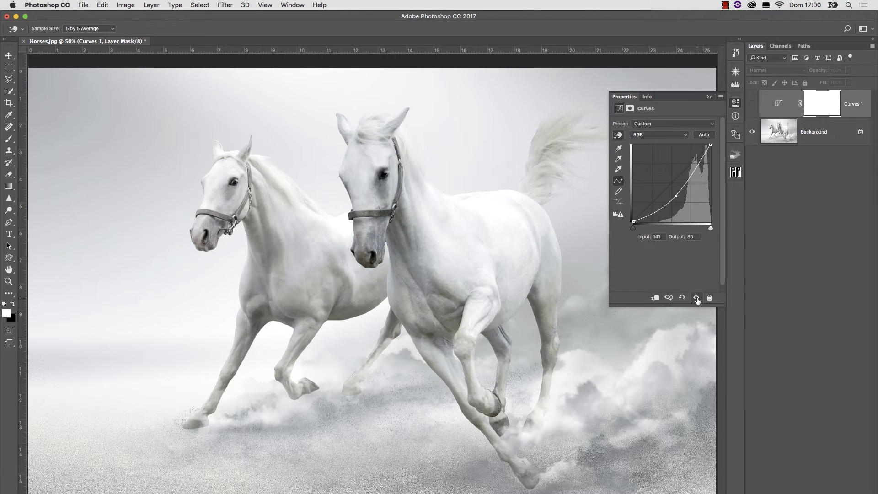
pyautogui.click(696, 298)
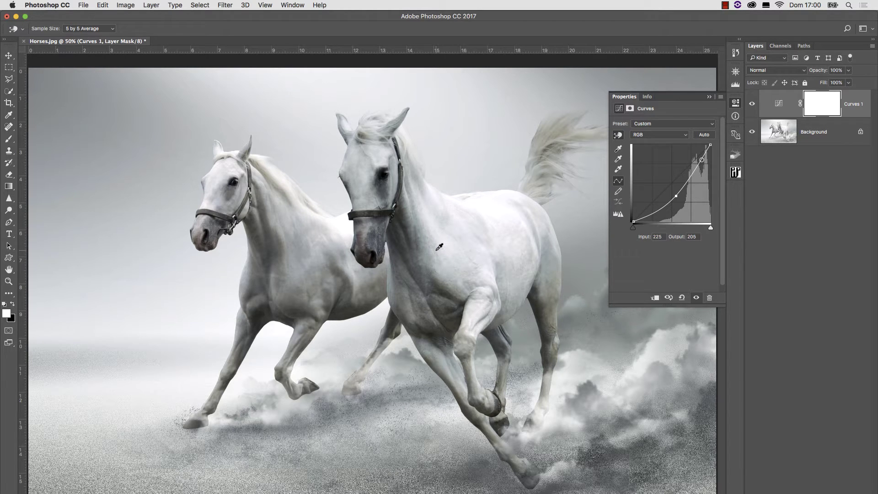
# Open the Mask Equalizer extension from Window > Extensions and apply its Shadows preset
pyautogui.click(292, 5)
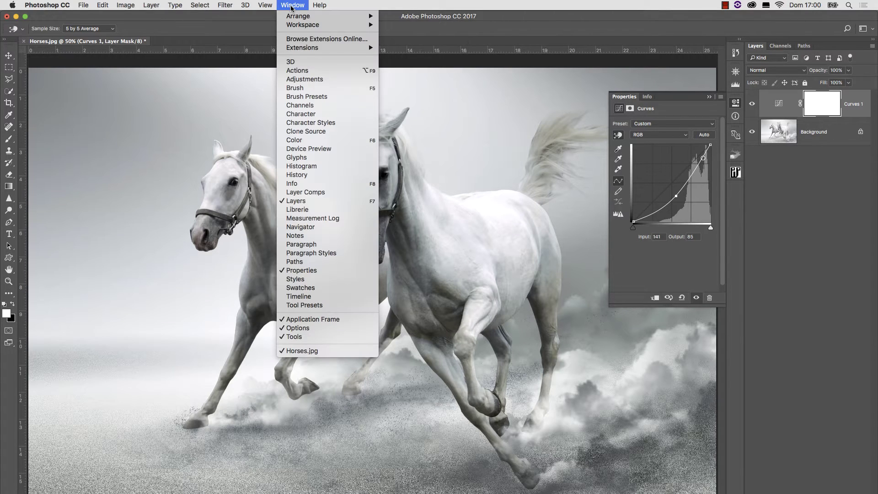
pyautogui.moveTo(304, 51)
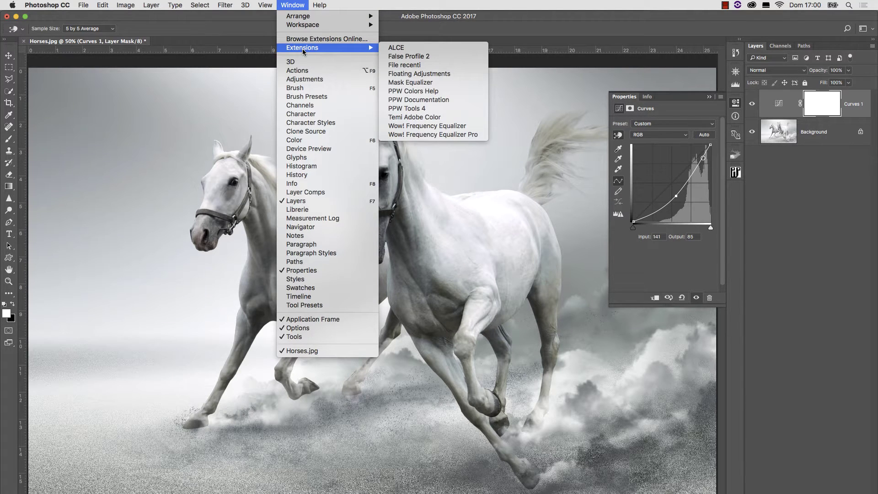
pyautogui.click(410, 83)
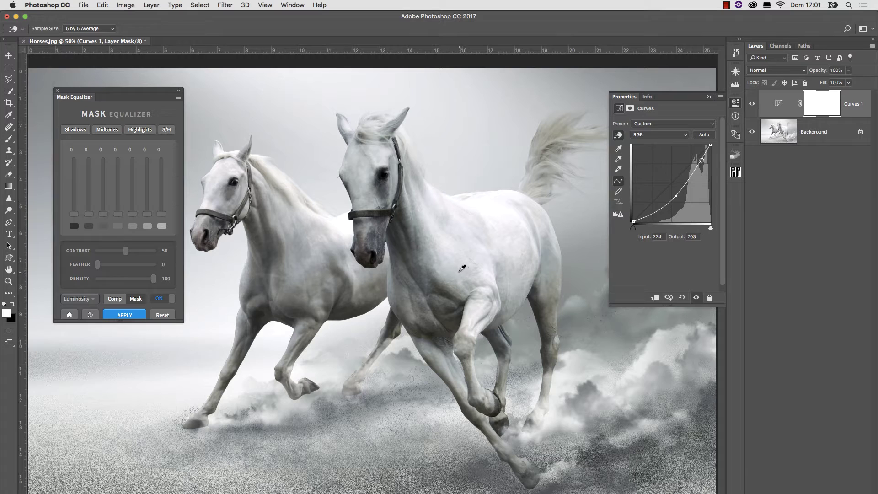
pyautogui.click(77, 130)
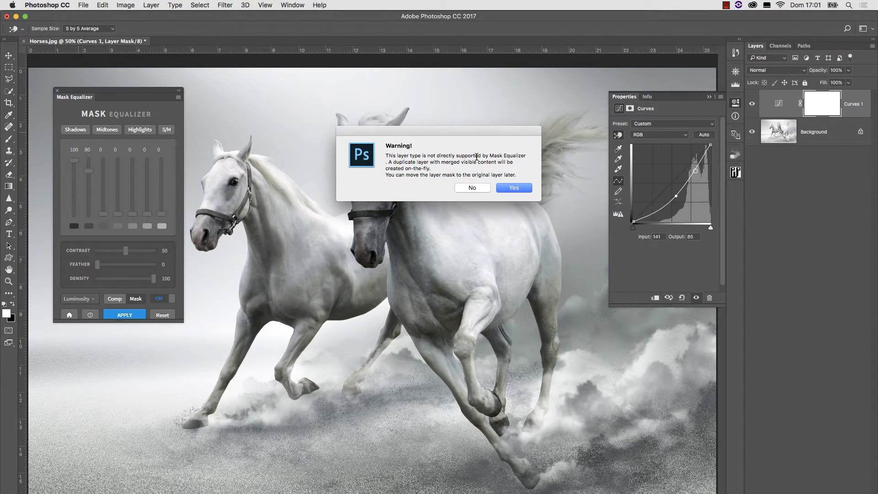
# Accept the merged duplicate layer, hide Curves 1, and view Layer 1's mask against the photo
pyautogui.click(514, 188)
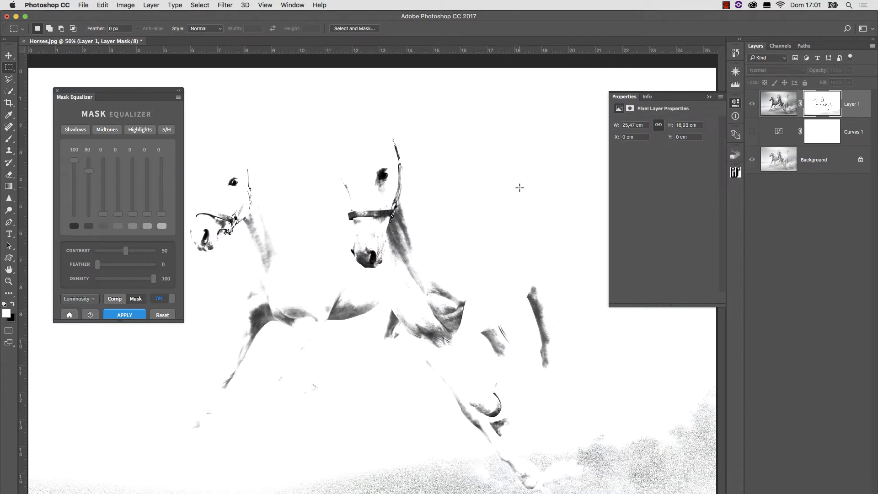
pyautogui.click(753, 134)
pyautogui.click(777, 103)
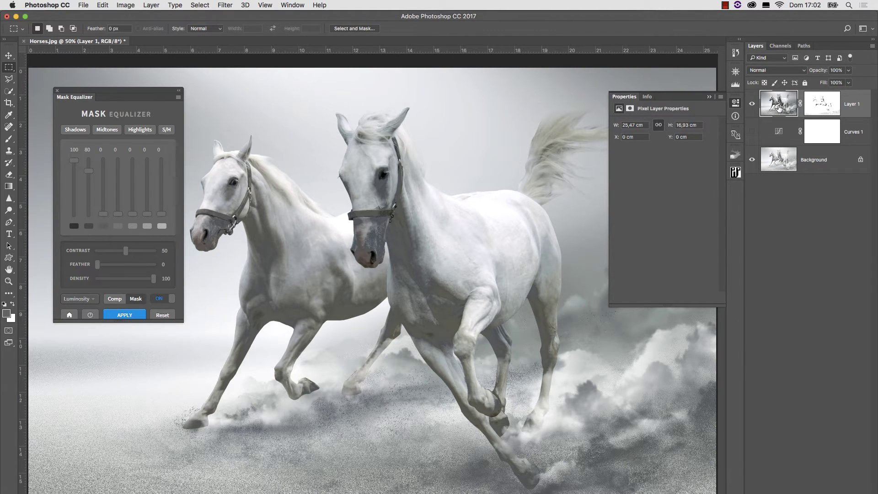
pyautogui.keyDown('alt'); pyautogui.click(825, 103); pyautogui.keyUp('alt')
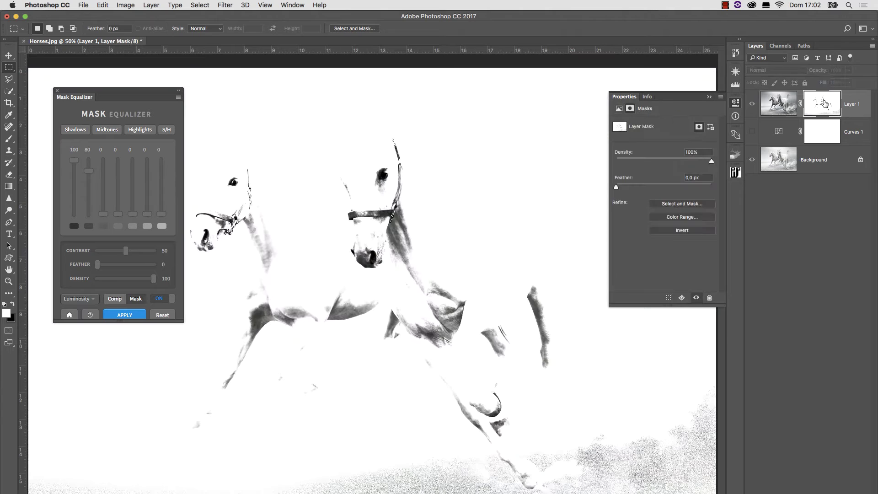
pyautogui.keyDown('alt'); pyautogui.click(825, 105); pyautogui.keyUp('alt')
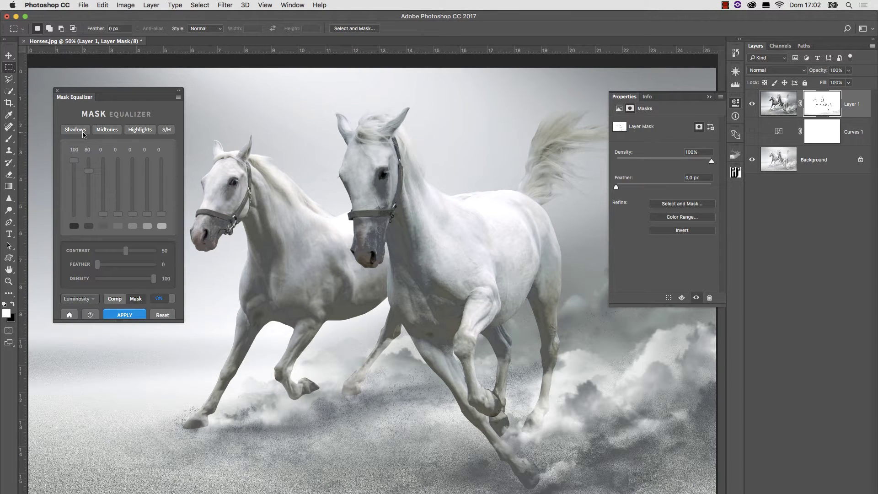
# Lighten the mask's third tonal band and toggle Layer 1's mask off and on to compare
pyautogui.keyDown('alt'); pyautogui.click(818, 109); pyautogui.keyUp('alt')
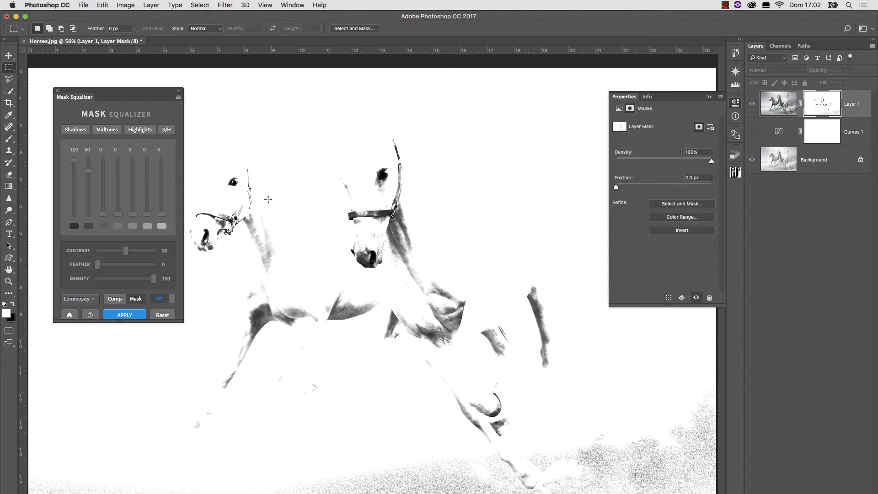
pyautogui.moveTo(104, 215)
pyautogui.mouseDown()
pyautogui.moveTo(105, 182)
pyautogui.moveTo(109, 227)
pyautogui.mouseUp()
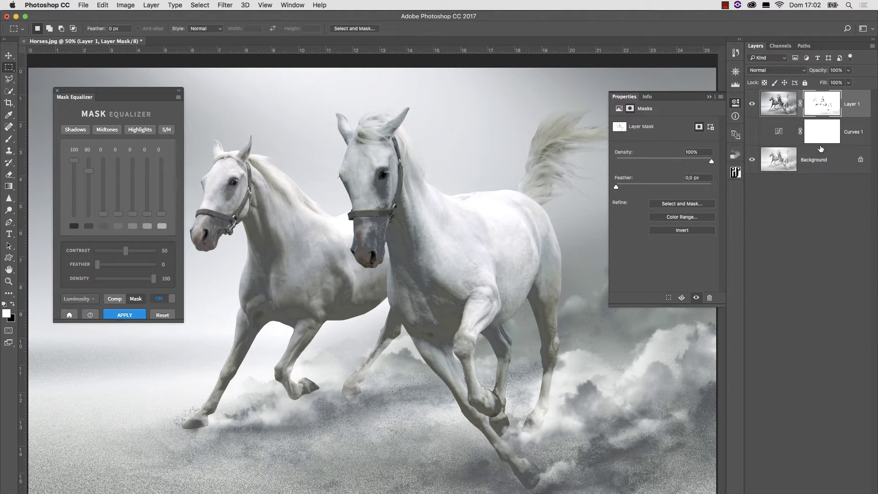
pyautogui.keyDown('shift'); pyautogui.click(821, 104); pyautogui.keyUp('shift')
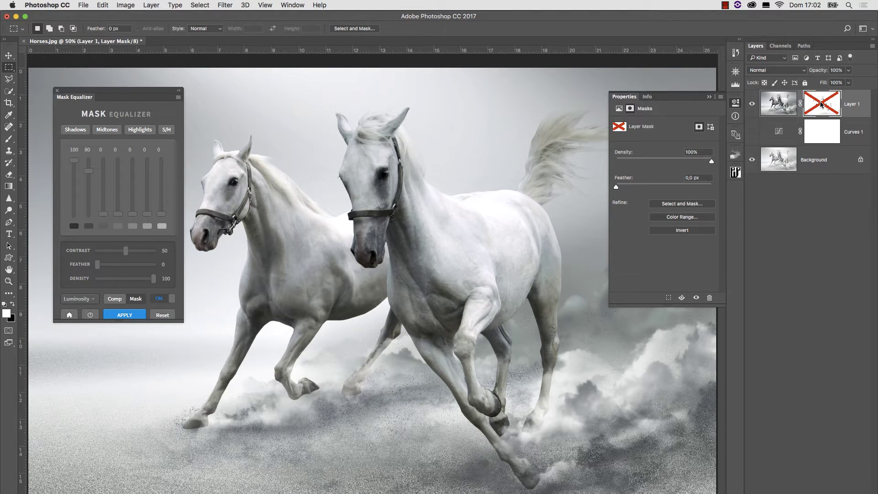
pyautogui.keyDown('shift'); pyautogui.click(822, 104); pyautogui.keyUp('shift')
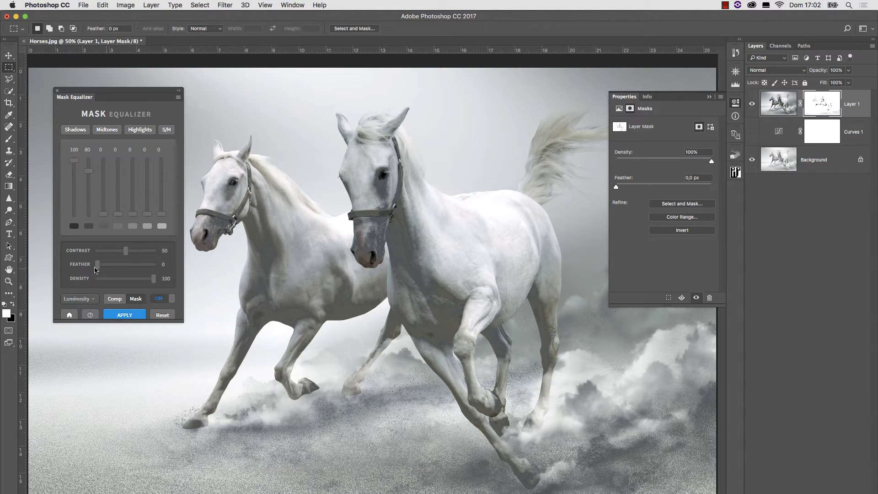
# Feather Layer 1's mask to 20, previewing it, then raise the third tonal band to 55
pyautogui.moveTo(98, 268); pyautogui.dragTo(114, 267)
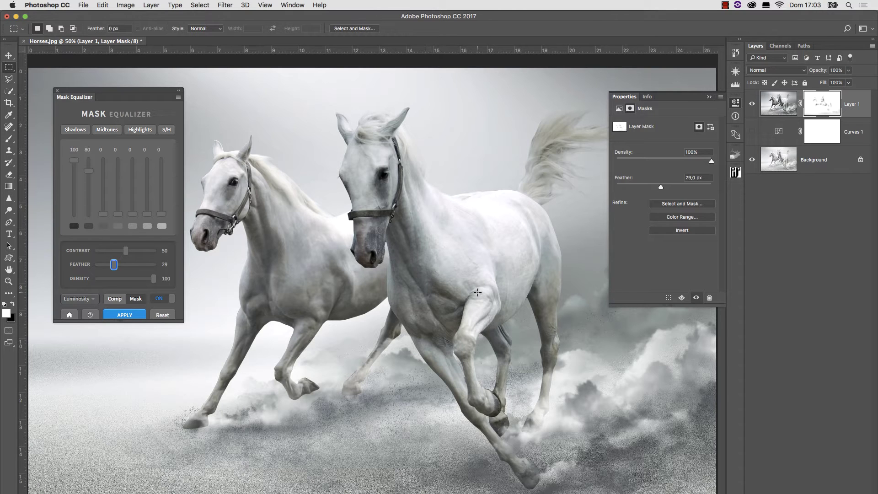
pyautogui.click(136, 299)
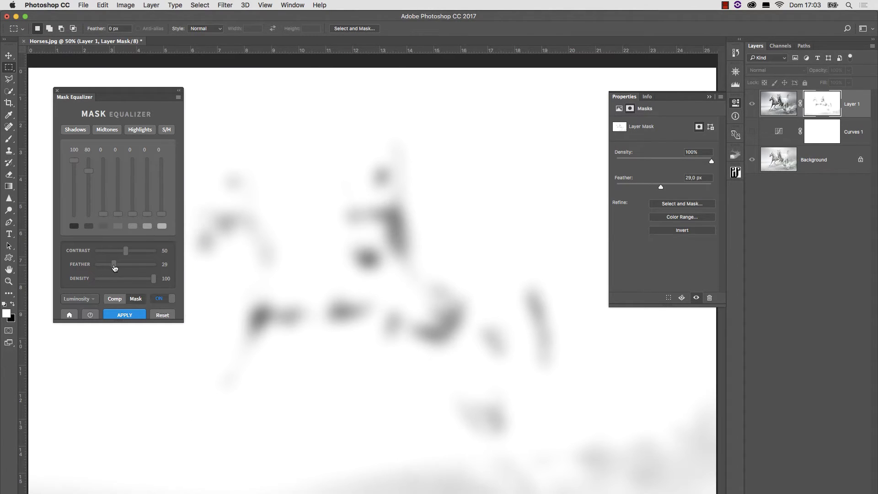
pyautogui.moveTo(115, 268)
pyautogui.mouseDown()
pyautogui.moveTo(124, 267)
pyautogui.moveTo(110, 269)
pyautogui.mouseUp()
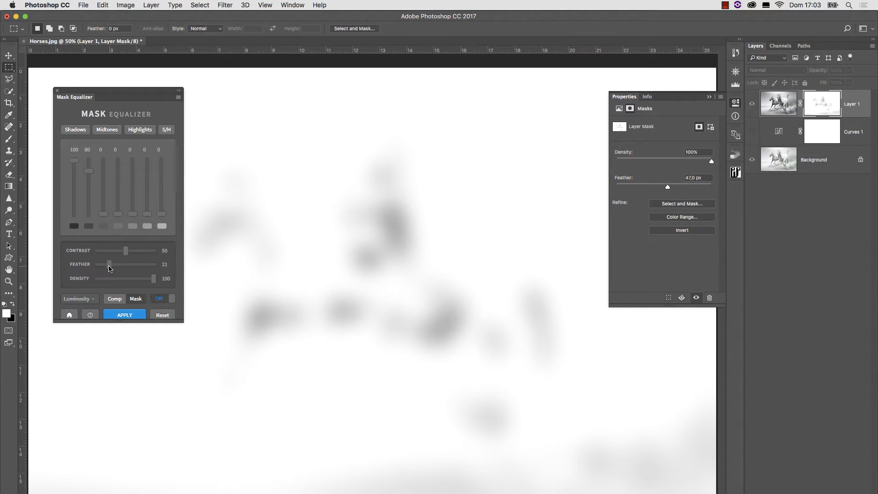
pyautogui.click(115, 299)
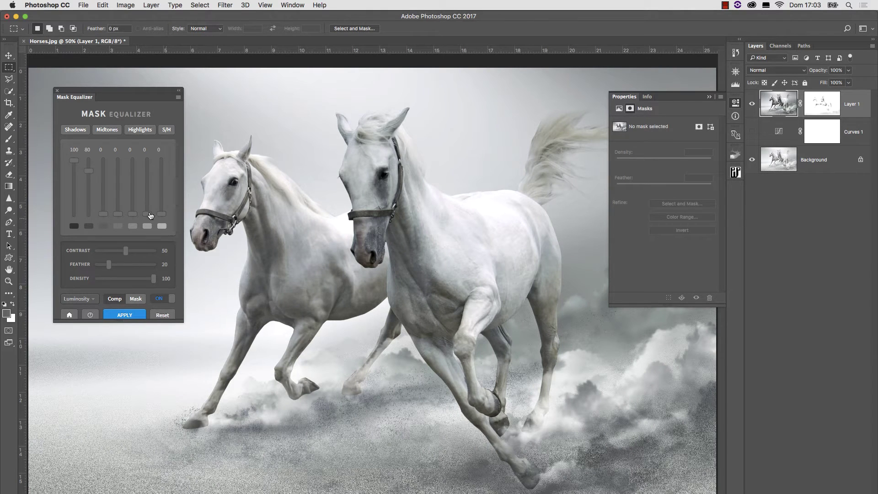
pyautogui.moveTo(104, 216); pyautogui.dragTo(106, 187)
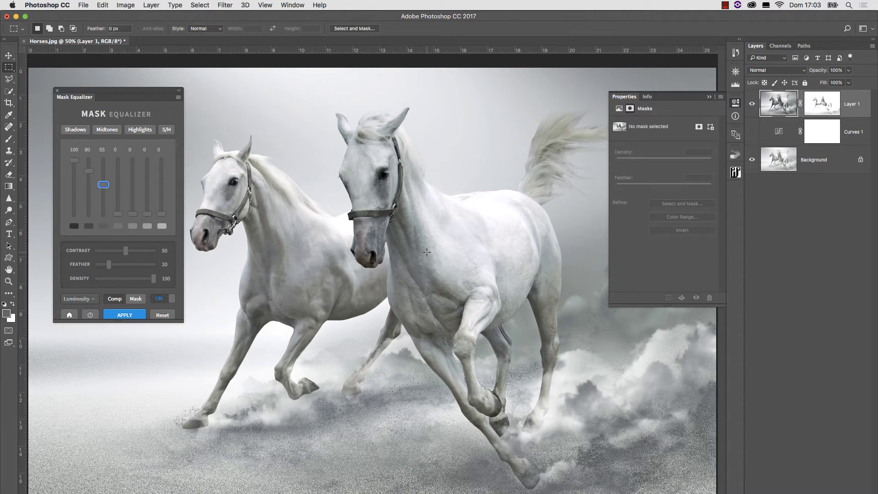
# Compare Layer 1 on and off, then move its mask onto Curves 1, replacing that mask
pyautogui.click(752, 104)
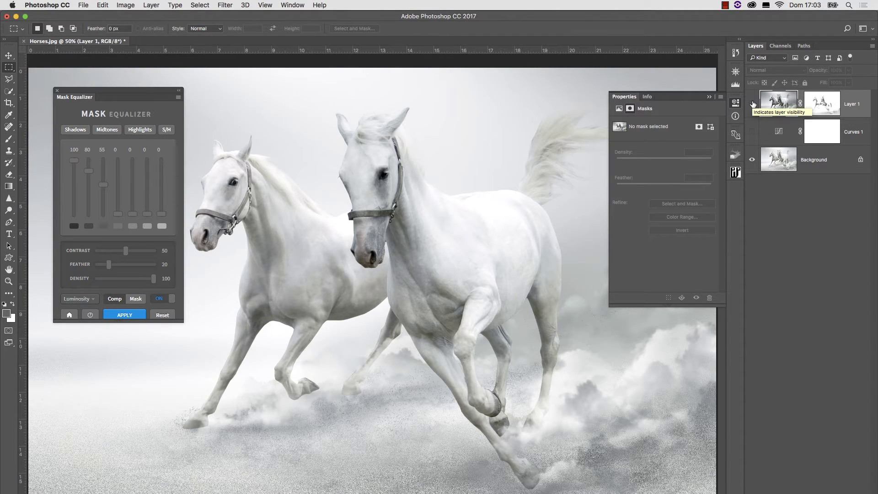
pyautogui.click(752, 104)
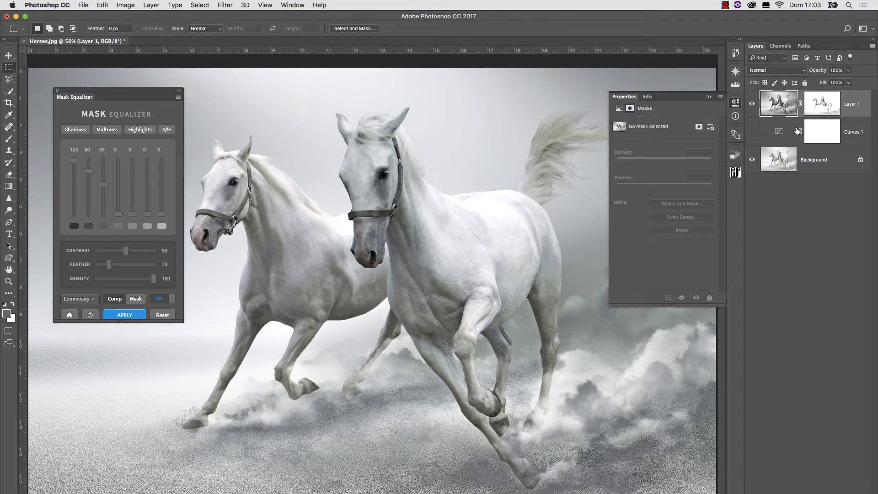
pyautogui.click(826, 103)
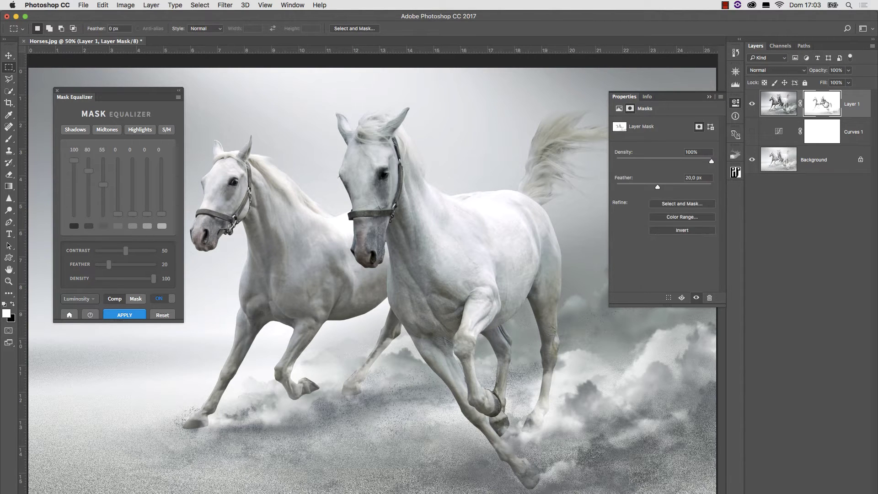
pyautogui.moveTo(825, 103); pyautogui.dragTo(822, 132)
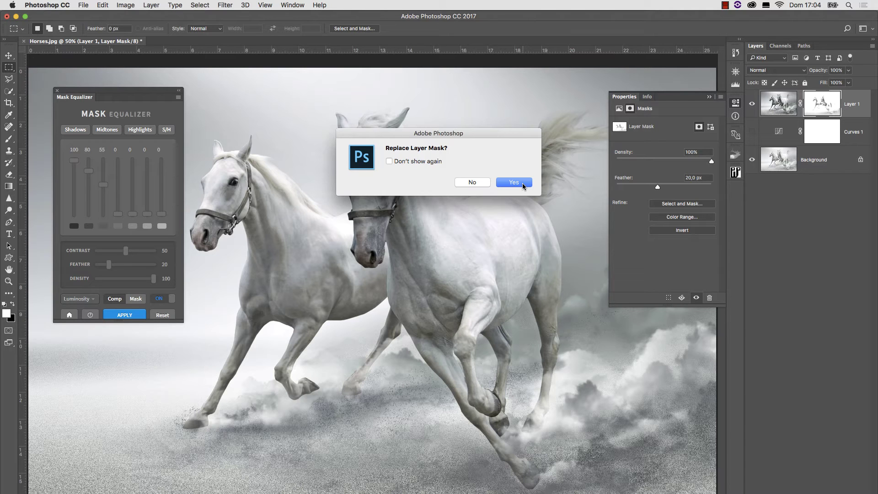
pyautogui.click(514, 182)
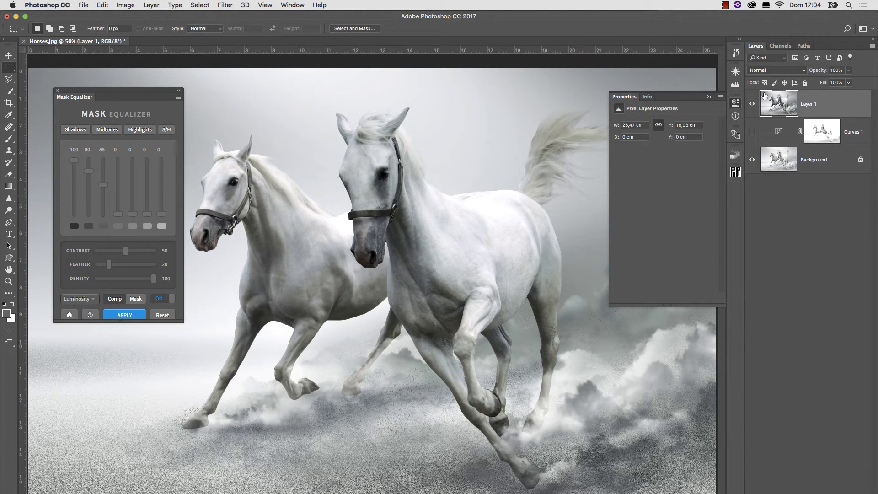
# Hide Layer 1, show Curves 1, nudge a new midtone curve point upward, and view its mask
pyautogui.click(752, 105)
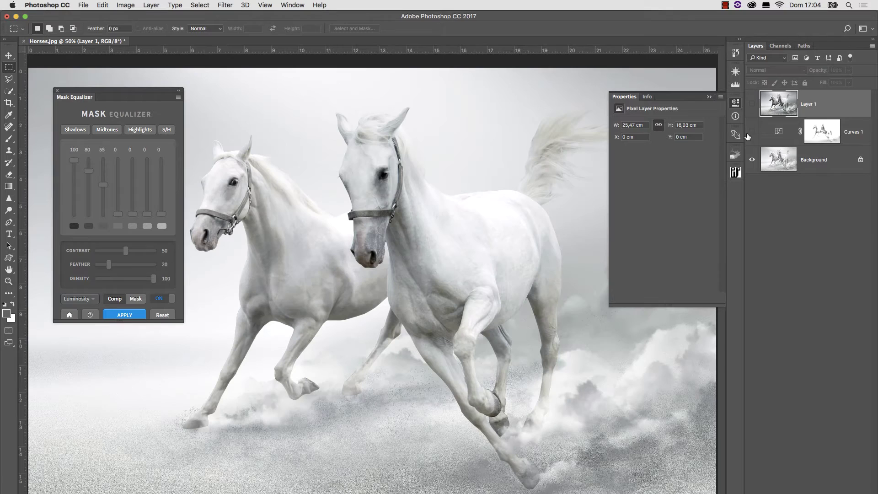
pyautogui.click(752, 132)
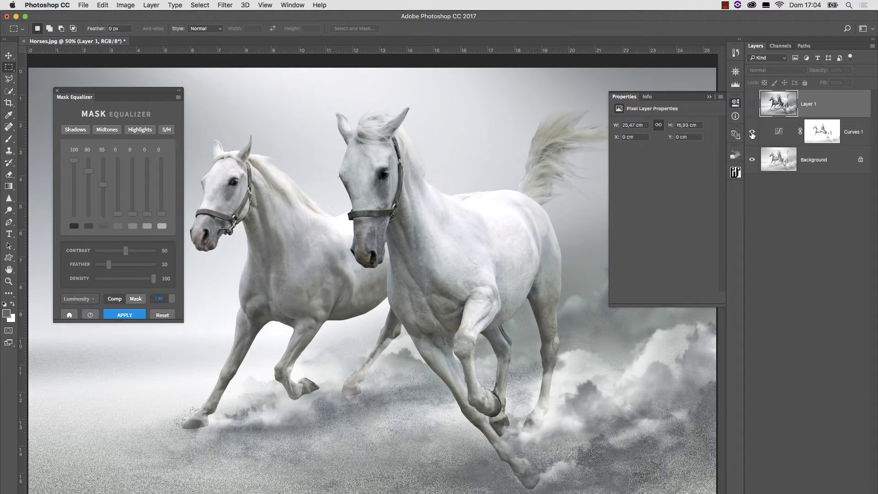
pyautogui.click(781, 133)
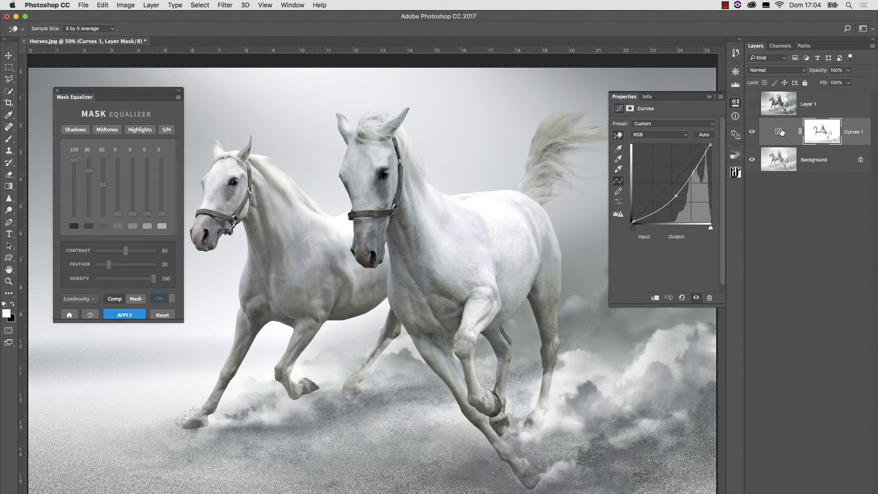
pyautogui.click(676, 195)
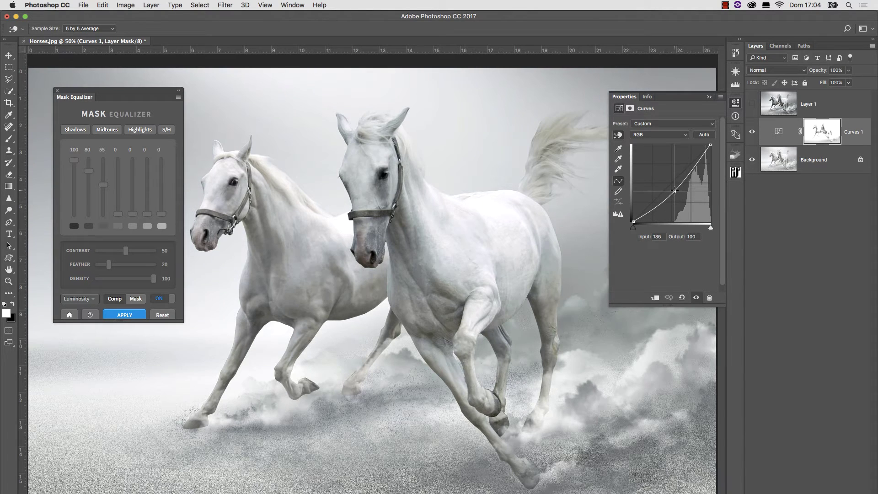
pyautogui.moveTo(676, 195); pyautogui.dragTo(676, 193)
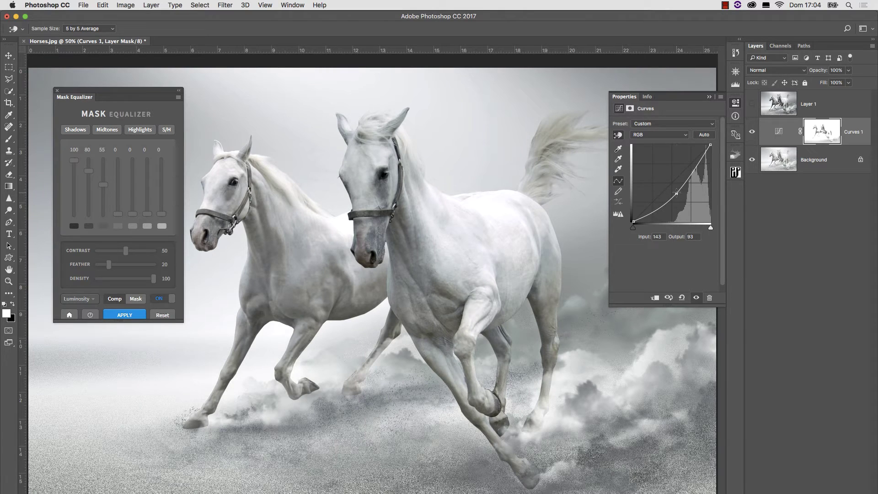
pyautogui.keyDown('alt'); pyautogui.click(821, 132); pyautogui.keyUp('alt')
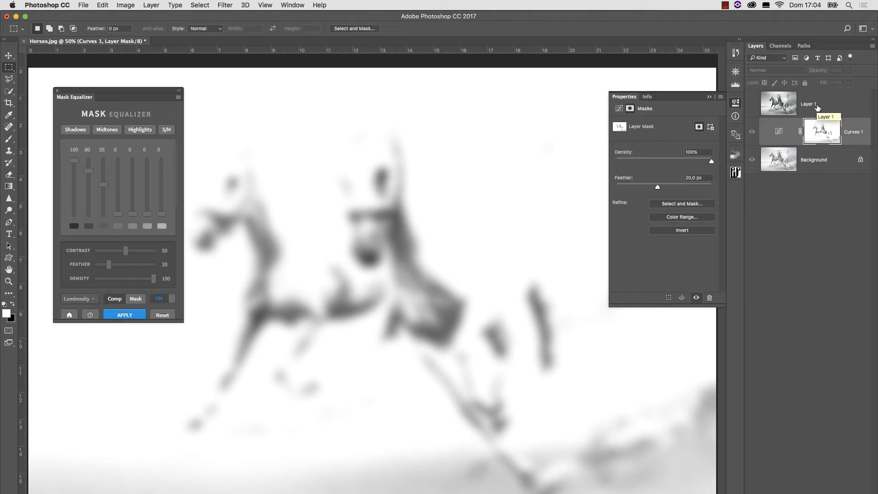
# Return to the composite view and Reset Mask Equalizer, giving the portrait's Layer 0 a white mask
pyautogui.keyDown('alt'); pyautogui.click(822, 133); pyautogui.keyUp('alt')
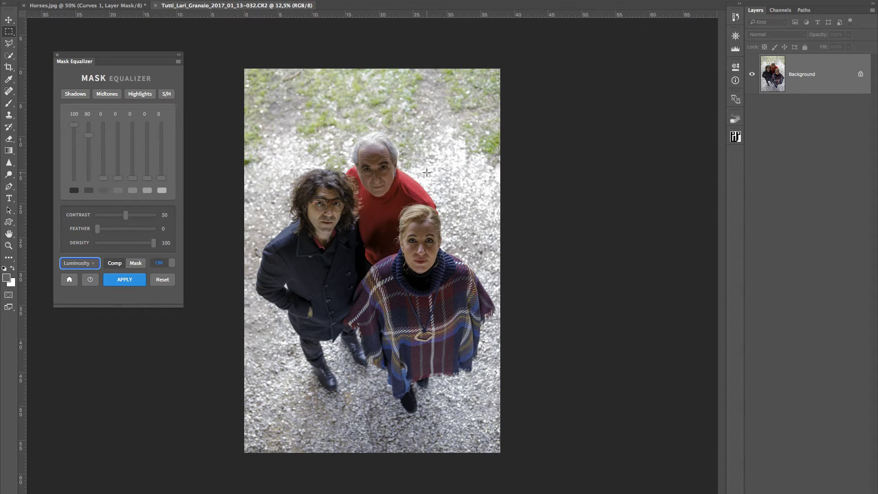
pyautogui.click(163, 280)
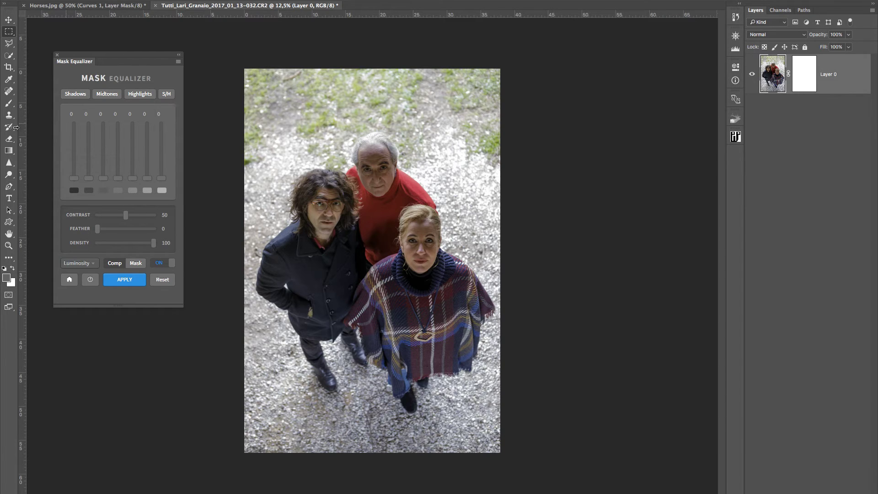
# Apply the Mask Equalizer Shadows preset to Layer 0's mask
pyautogui.click(75, 94)
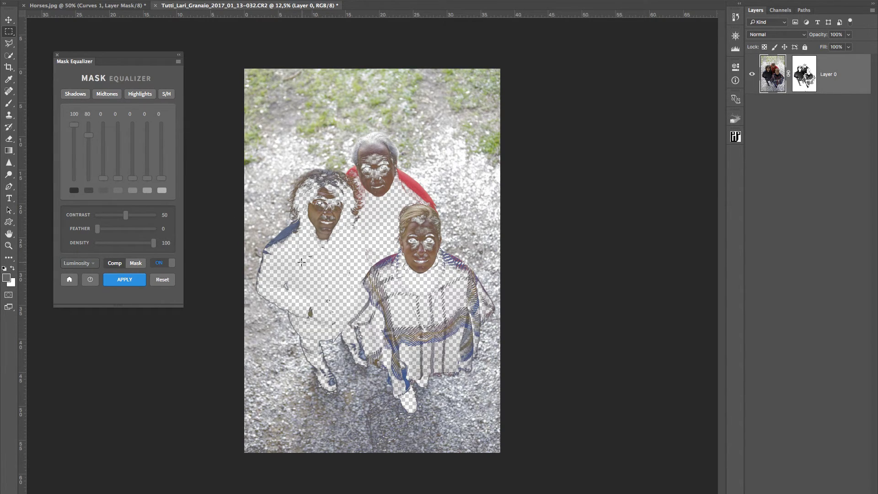
pyautogui.click(137, 264)
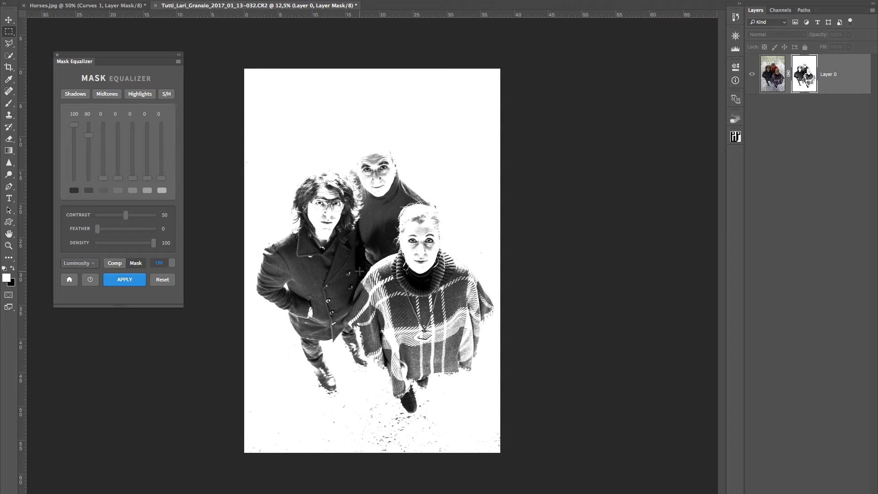
pyautogui.click(115, 264)
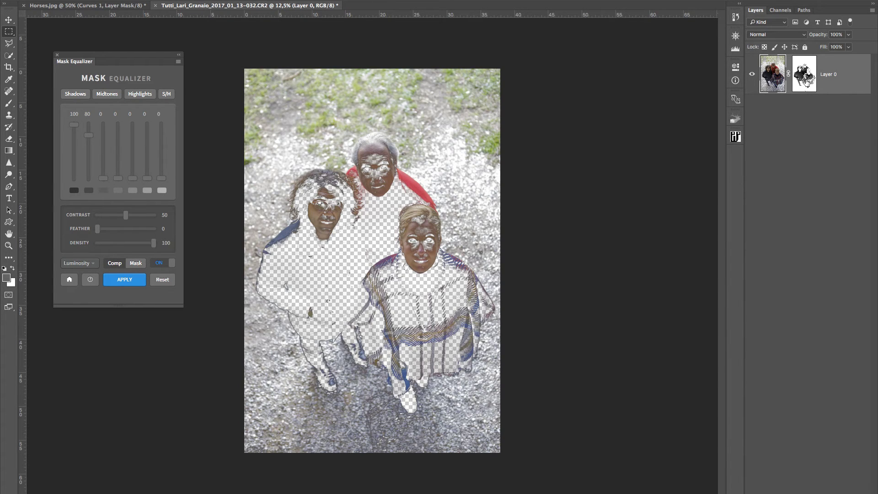
pyautogui.keyDown('shift'); pyautogui.click(805, 81); pyautogui.keyUp('shift')
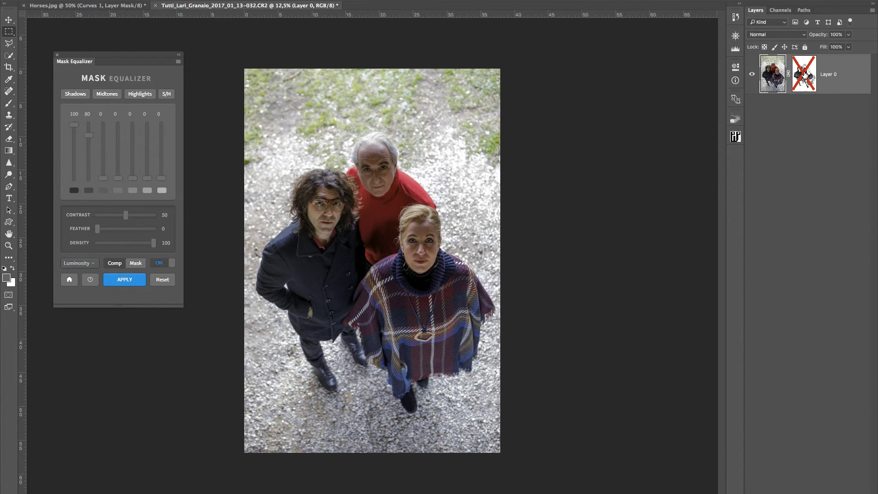
pyautogui.keyDown('shift'); pyautogui.click(803, 74); pyautogui.keyUp('shift')
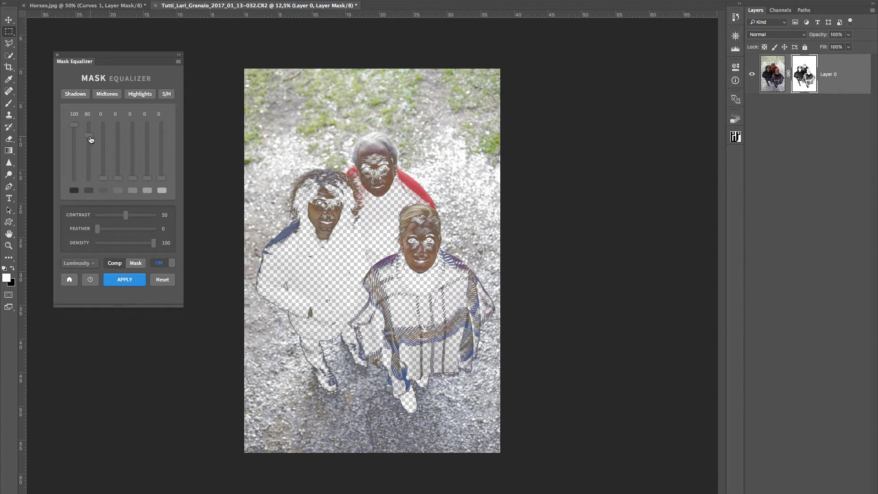
pyautogui.moveTo(104, 180)
pyautogui.mouseDown()
pyautogui.moveTo(103, 159)
pyautogui.moveTo(105, 179)
pyautogui.mouseUp()
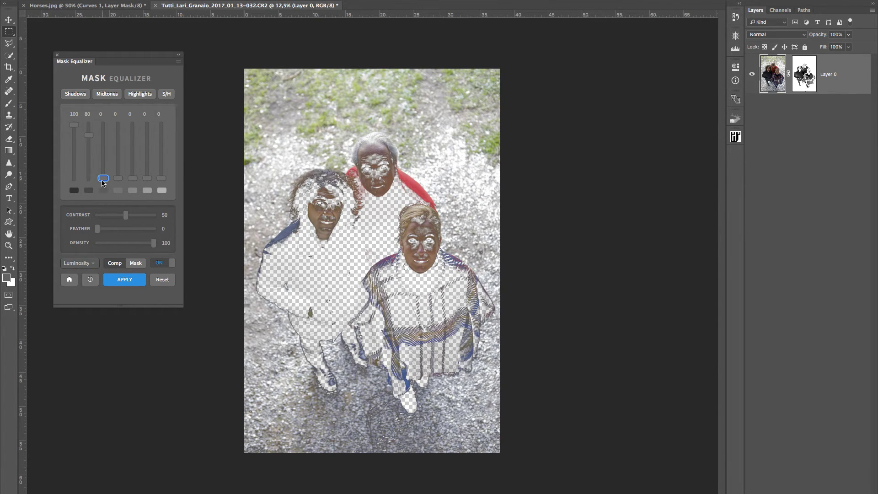
# Try the R, G, then B channels as the mask source, toggling the mask to compare
pyautogui.click(94, 265)
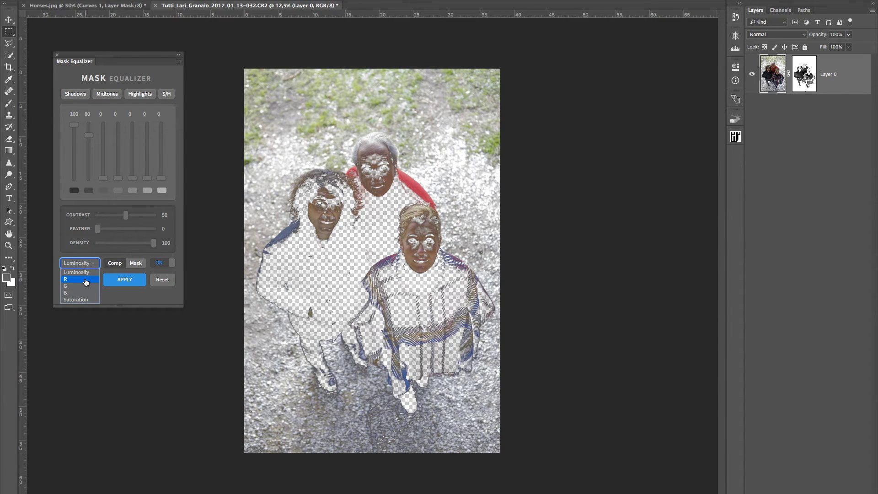
pyautogui.click(86, 280)
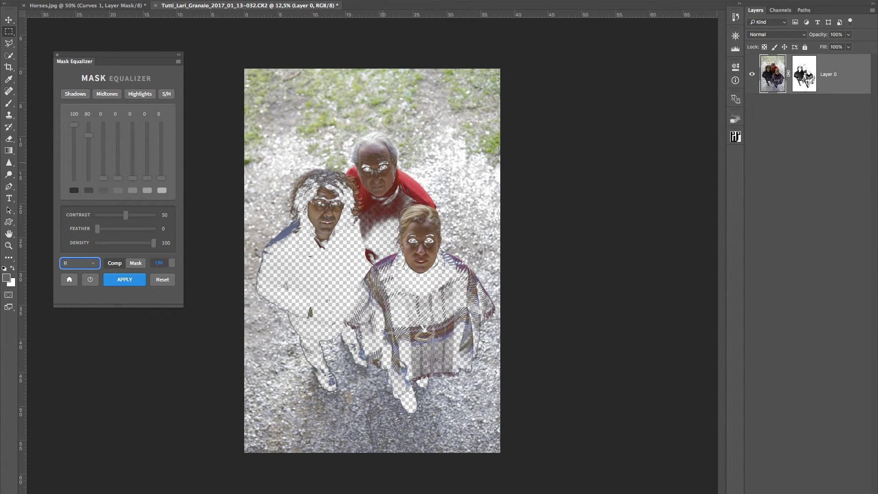
pyautogui.click(80, 264)
pyautogui.click(80, 287)
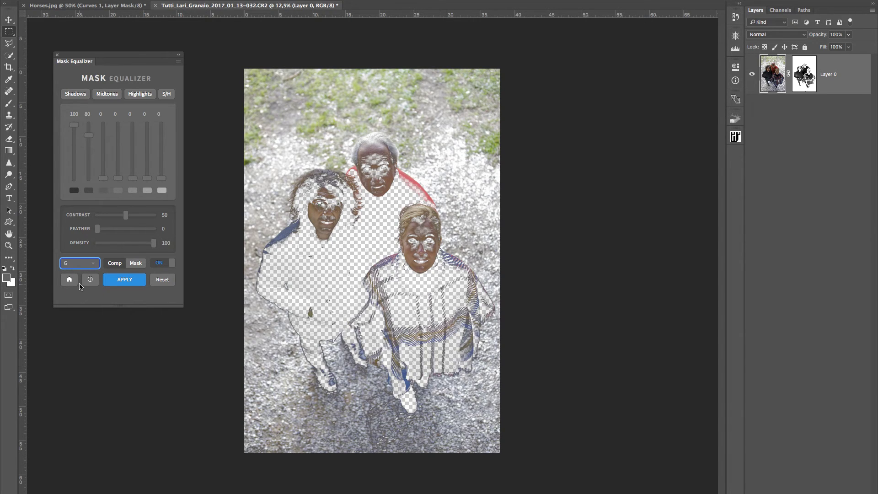
pyautogui.click(80, 263)
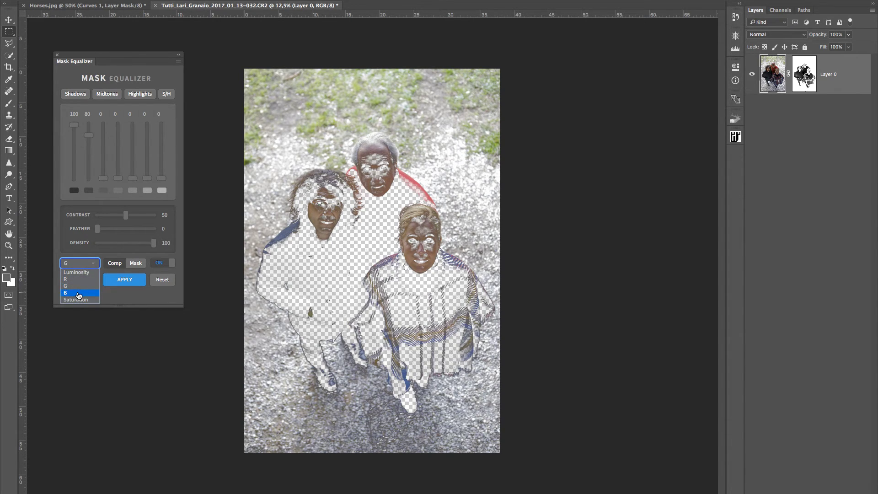
pyautogui.click(79, 292)
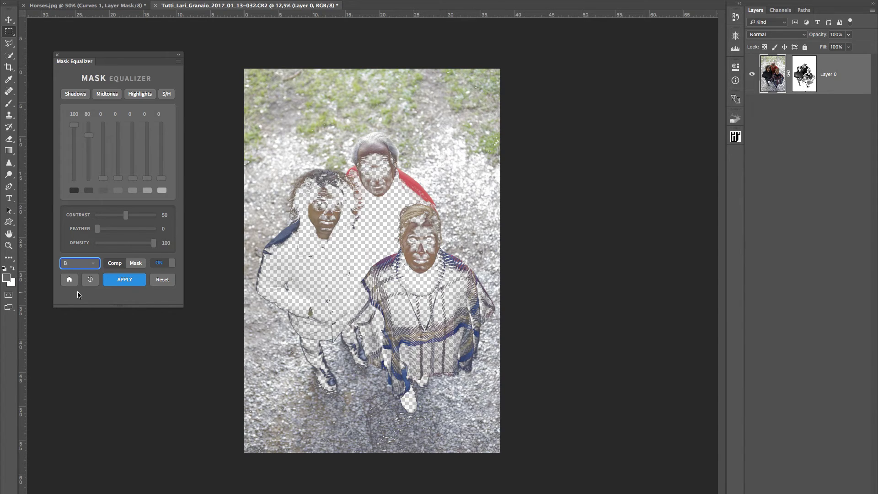
pyautogui.keyDown('shift'); pyautogui.click(806, 77); pyautogui.keyUp('shift')
pyautogui.keyDown('shift'); pyautogui.click(807, 77); pyautogui.keyUp('shift')
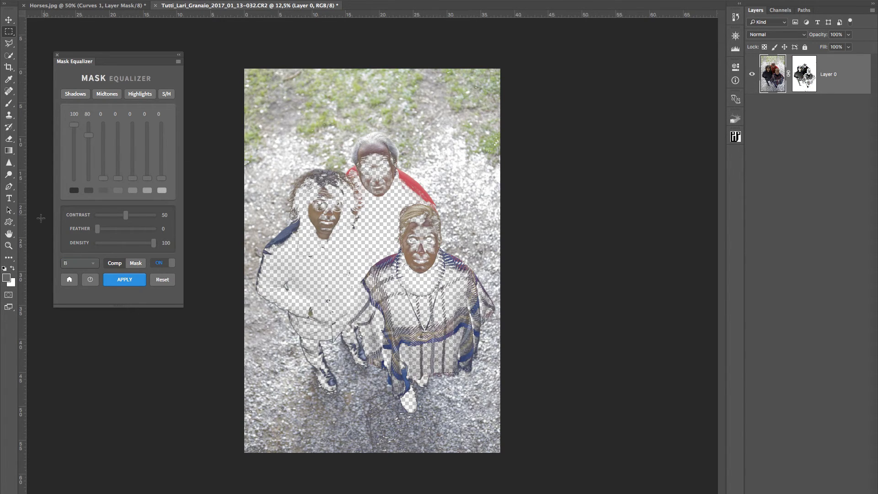
# Preview a Saturation-based mask in grayscale, then switch to Comp and rebuild it from the G channel
pyautogui.click(82, 266)
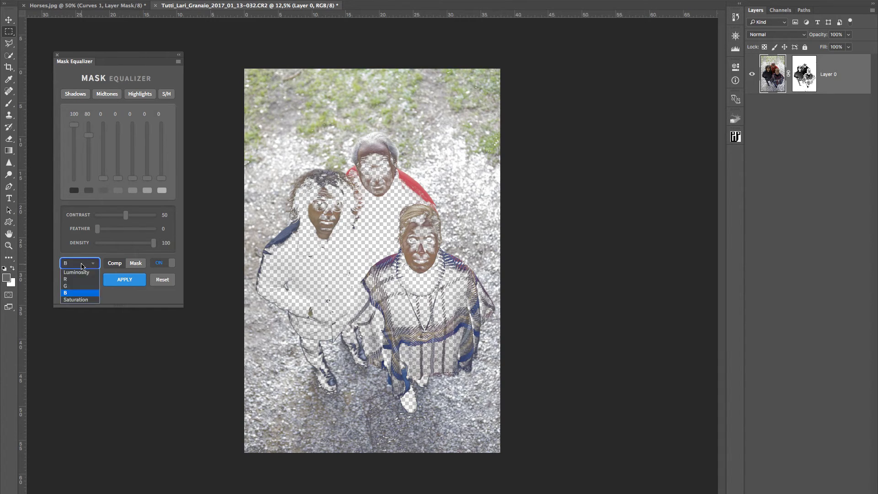
pyautogui.click(80, 300)
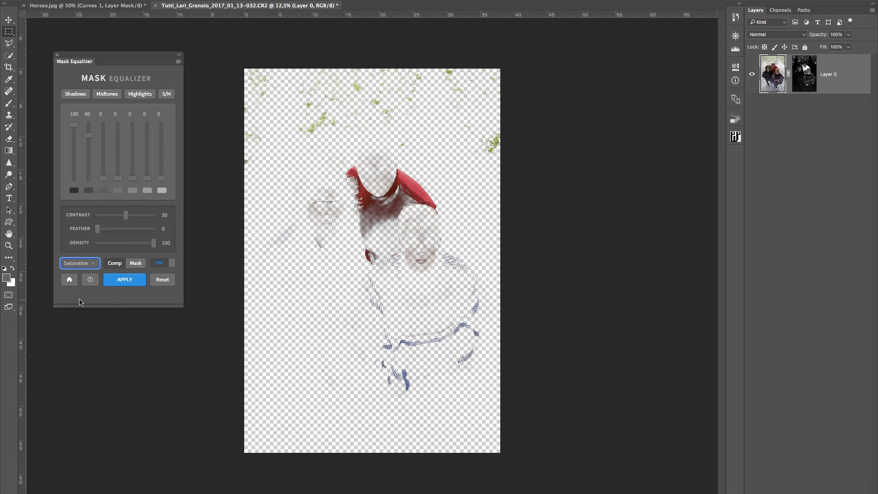
pyautogui.click(137, 264)
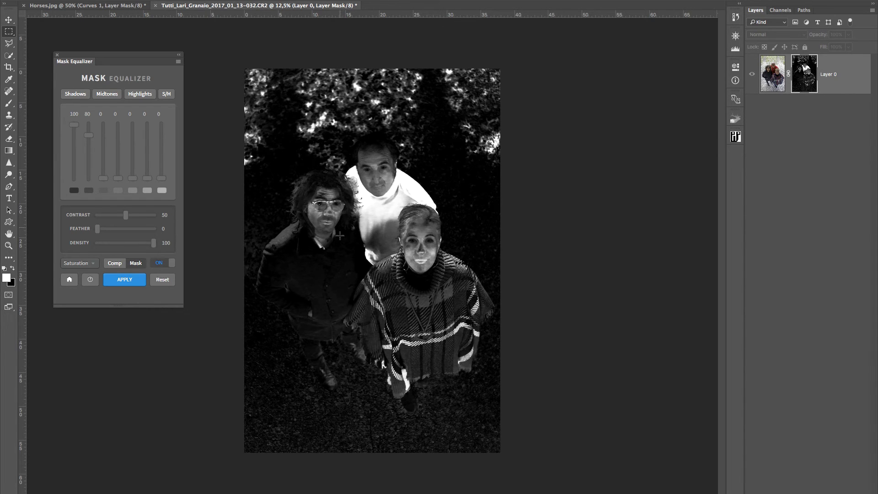
pyautogui.click(112, 265)
pyautogui.click(88, 265)
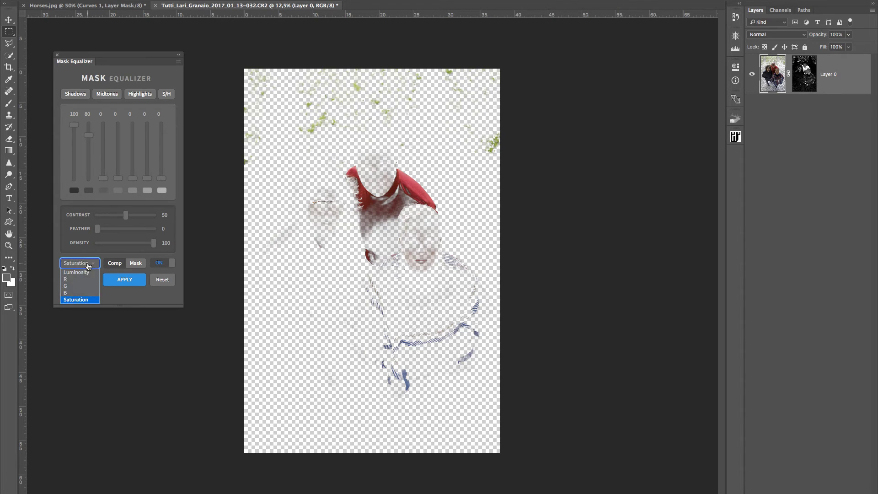
pyautogui.click(85, 287)
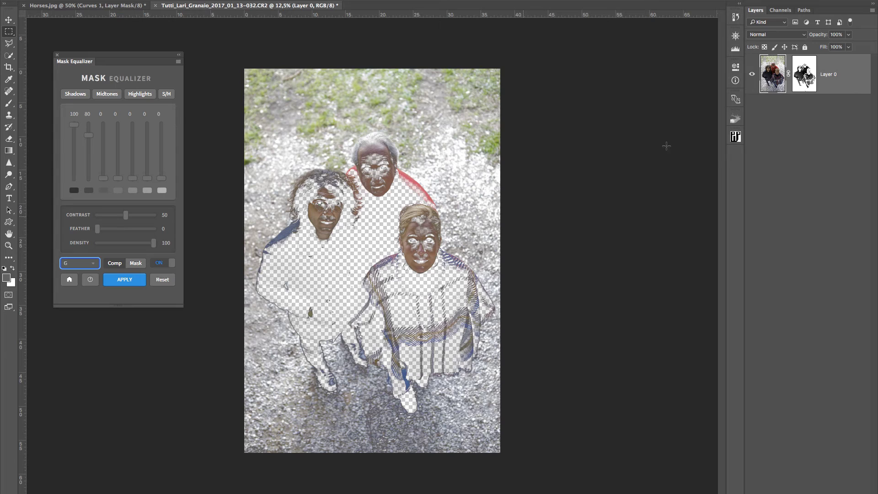
# Open the mask Properties and feather Layer 0's mask to 44, previewing the mask
pyautogui.click(736, 67)
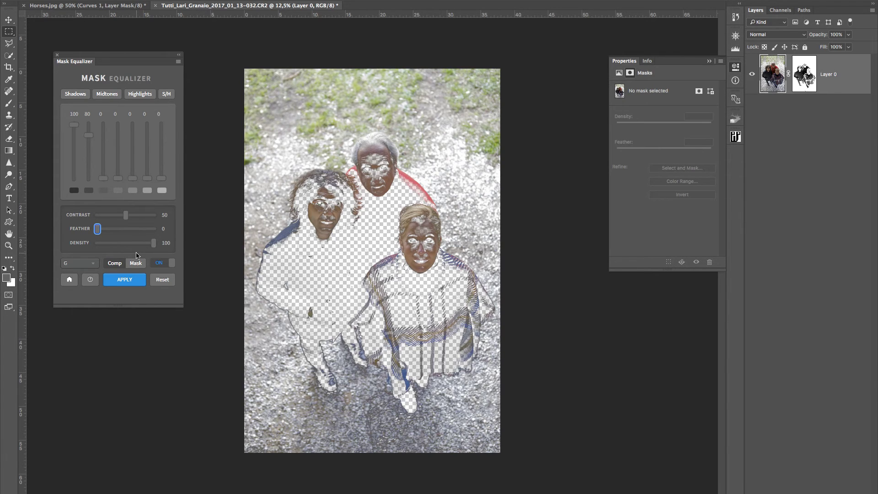
pyautogui.click(97, 230)
pyautogui.moveTo(97, 231); pyautogui.dragTo(123, 235)
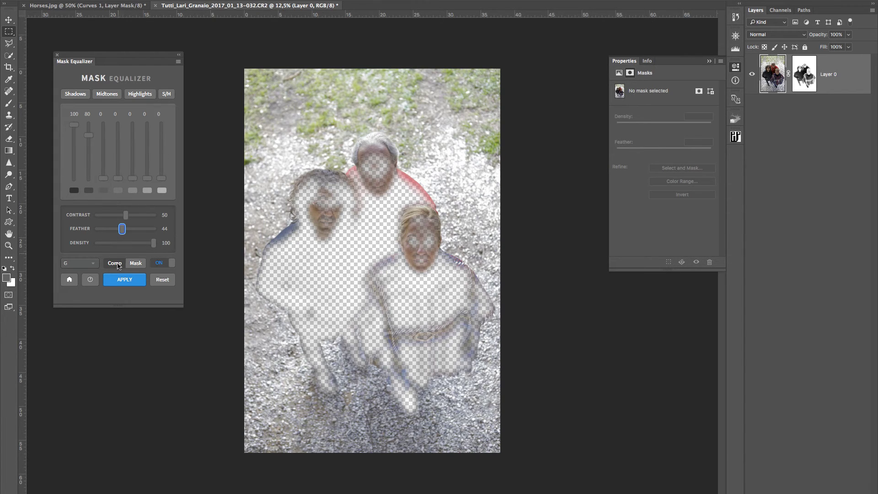
pyautogui.click(136, 264)
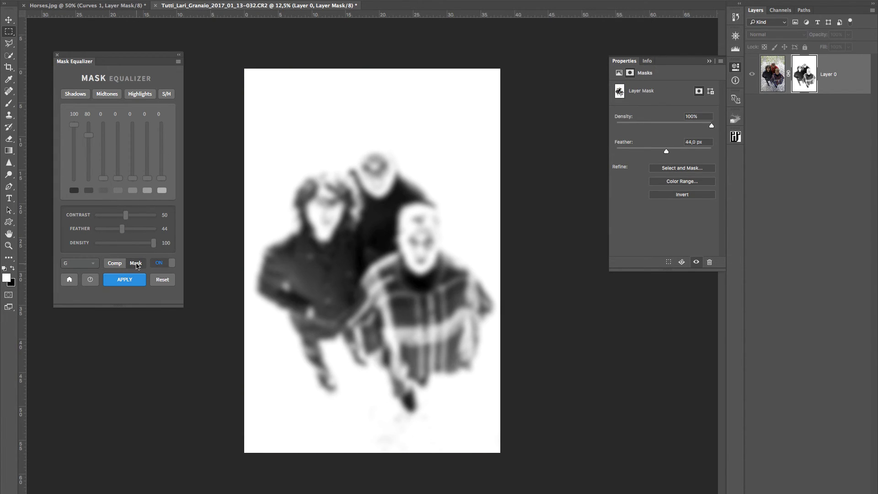
pyautogui.click(119, 264)
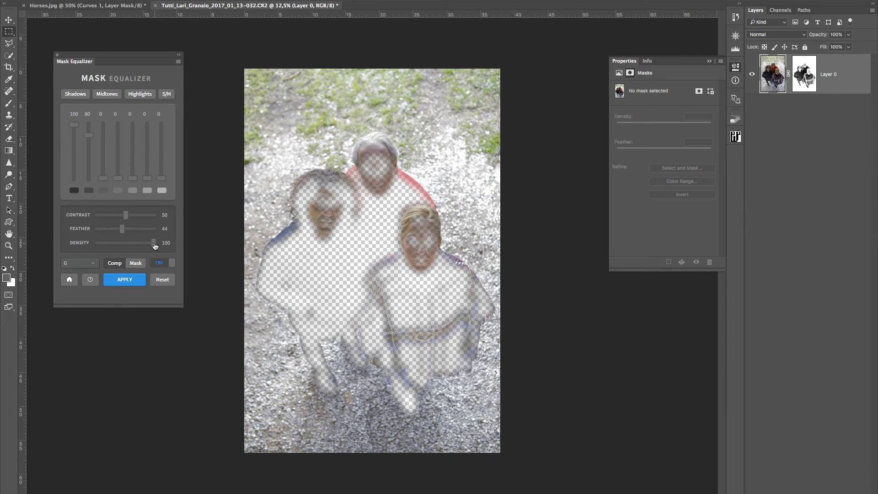
# Test mask density at 70, restore it to 100, and display the mask itself
pyautogui.moveTo(154, 244); pyautogui.dragTo(137, 245)
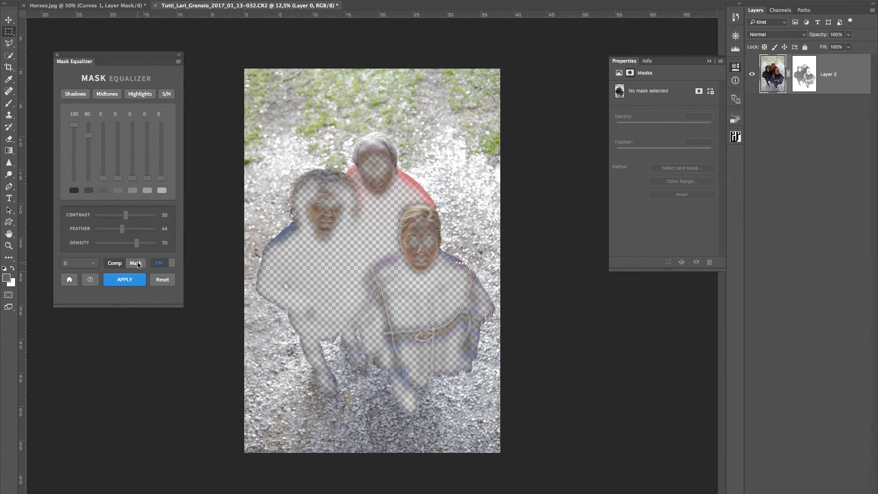
pyautogui.click(136, 263)
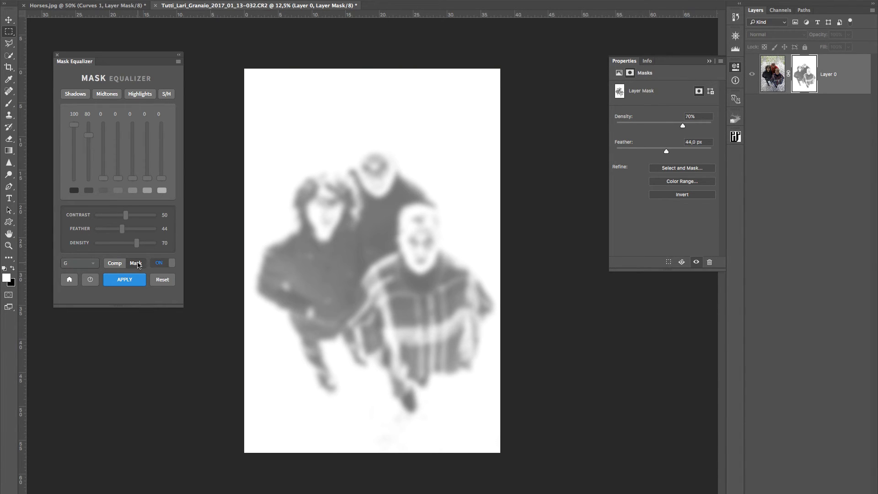
pyautogui.moveTo(137, 243); pyautogui.dragTo(159, 245)
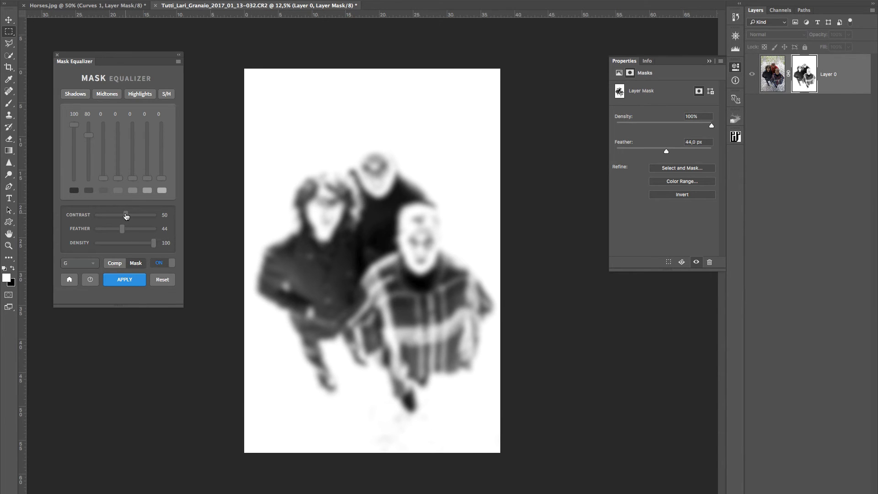
pyautogui.moveTo(126, 215)
pyautogui.mouseDown()
pyautogui.moveTo(147, 219)
pyautogui.moveTo(110, 213)
pyautogui.moveTo(127, 217)
pyautogui.mouseUp()
pyautogui.click(147, 218)
# From the colour composite, add a Curves adjustment layer (Curves 1) above Layer 0
pyautogui.click(114, 263)
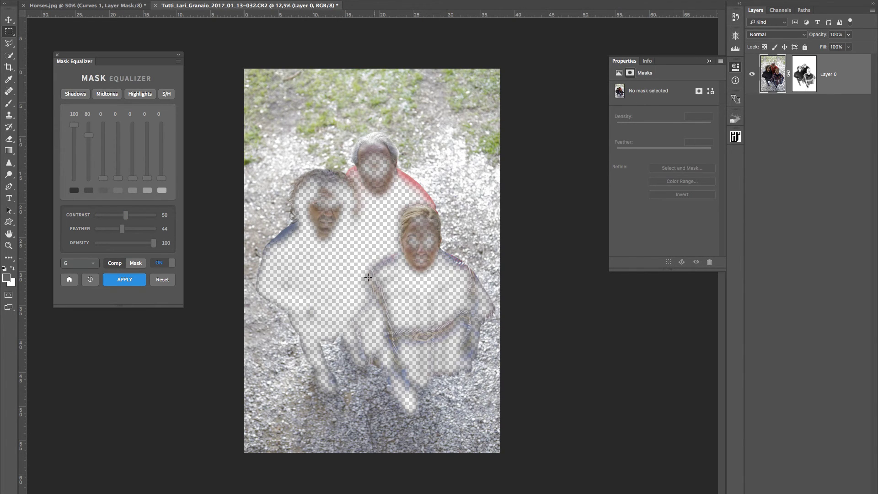
pyautogui.click(798, 493)
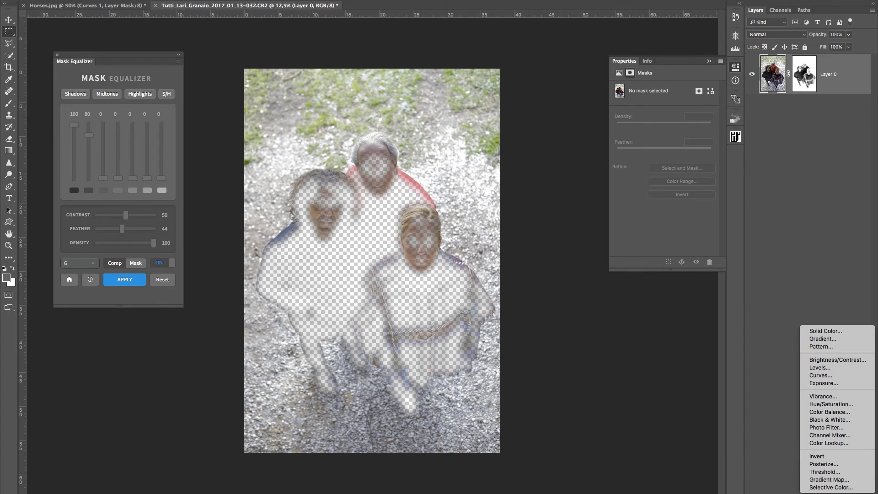
pyautogui.click(831, 379)
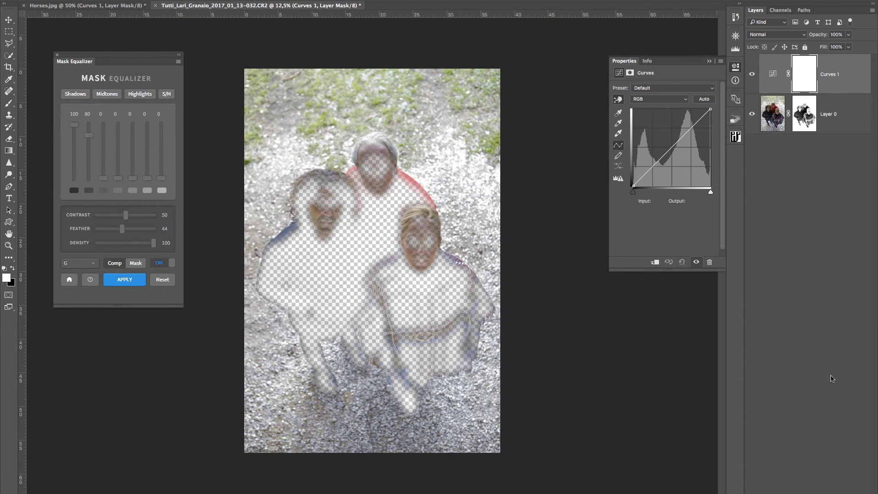
# Move the 44 px feathered mask from Layer 0 onto Curves 1 and view that mask
pyautogui.moveTo(805, 117); pyautogui.dragTo(806, 76)
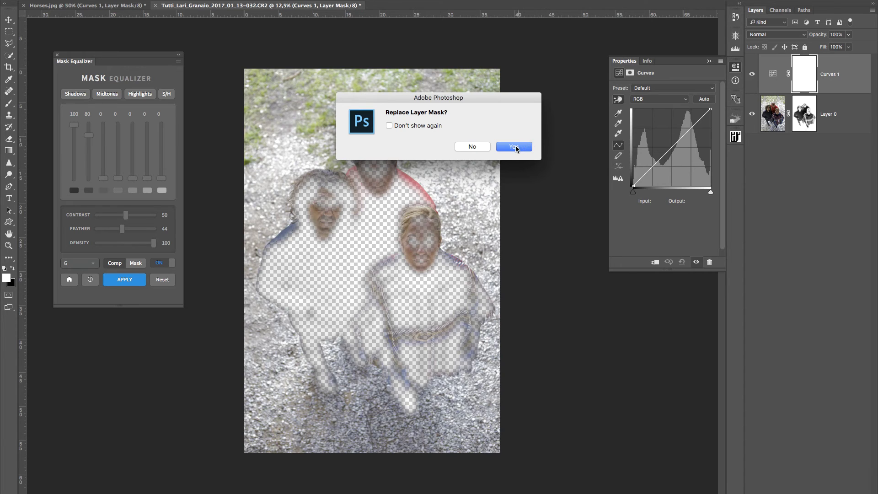
pyautogui.click(514, 147)
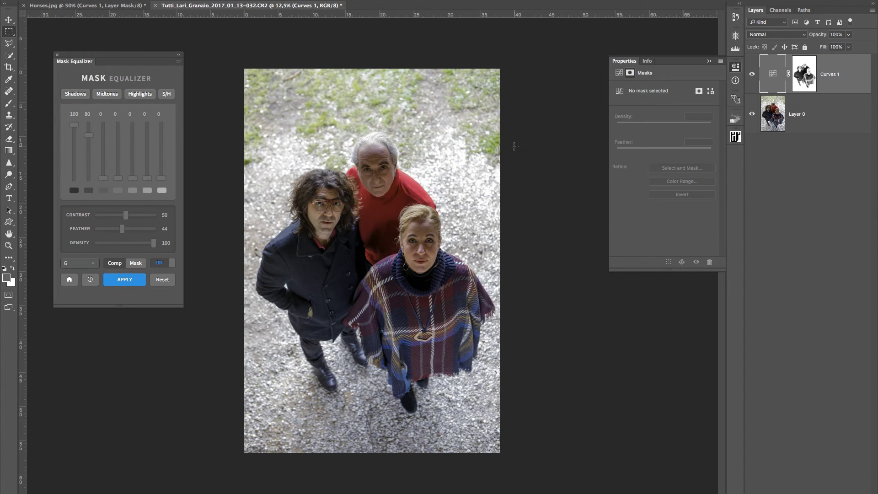
pyautogui.keyDown('alt'); pyautogui.click(806, 78); pyautogui.keyUp('alt')
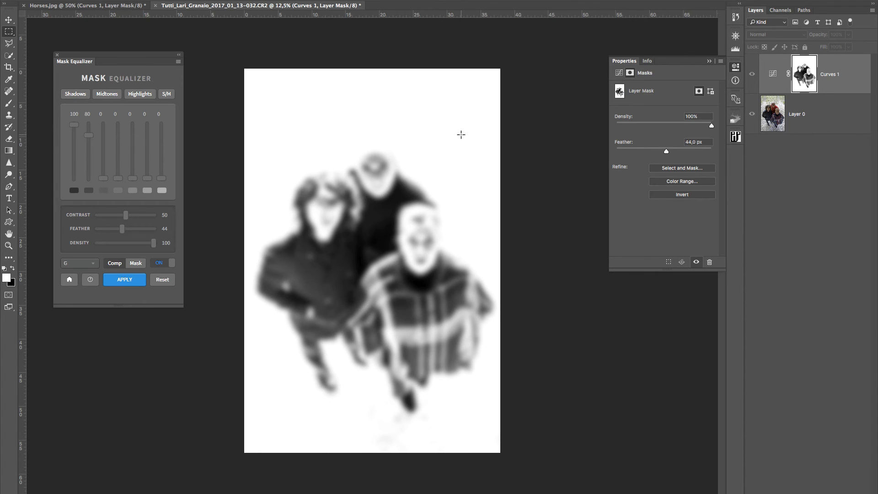
# Invert the Curves 1 mask and return to the colour photo view
pyautogui.hotkey('ctrl', 'i')
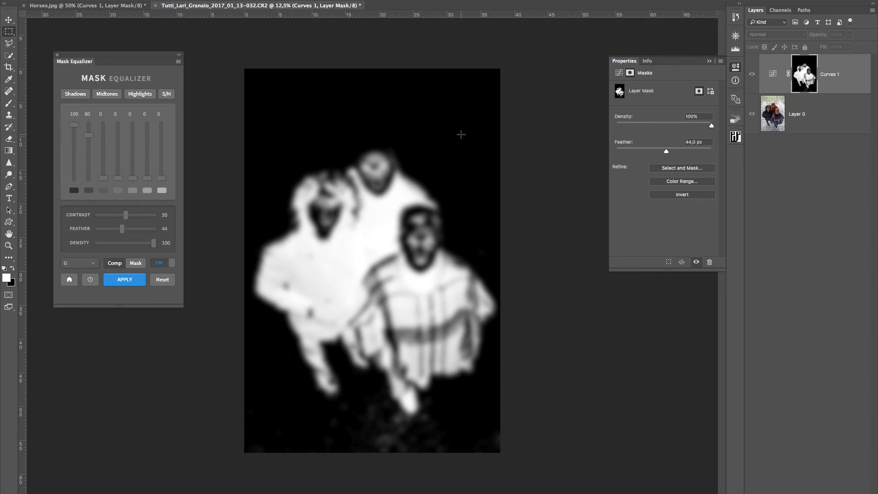
pyautogui.click(752, 75)
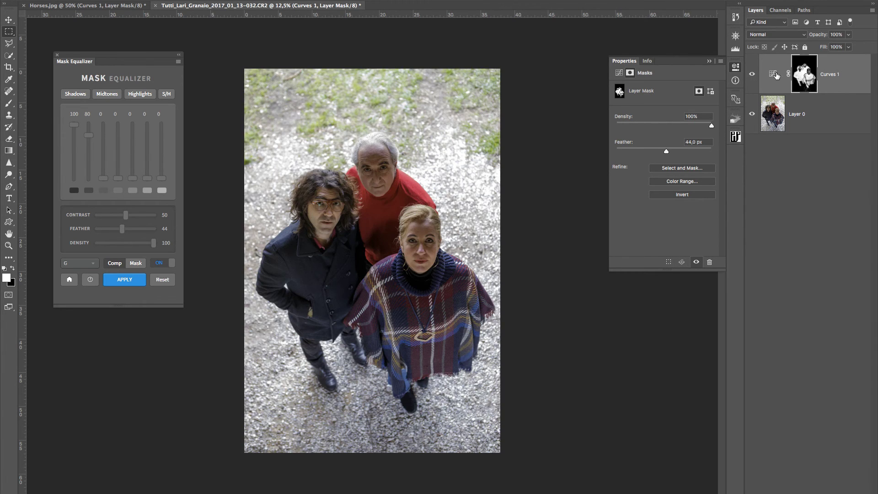
pyautogui.click(773, 75)
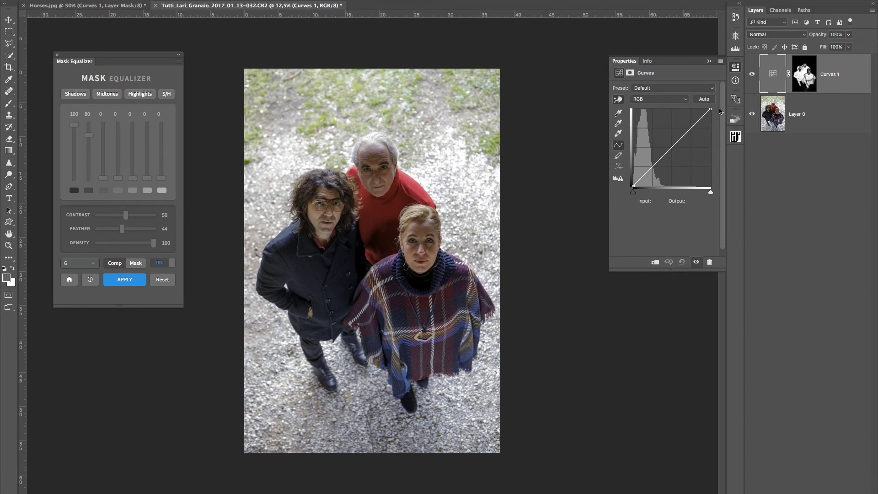
# Lift the Curves 1 RGB midpoint to about input 132 / output 179, comparing before and after
pyautogui.moveTo(678, 143); pyautogui.dragTo(673, 135)
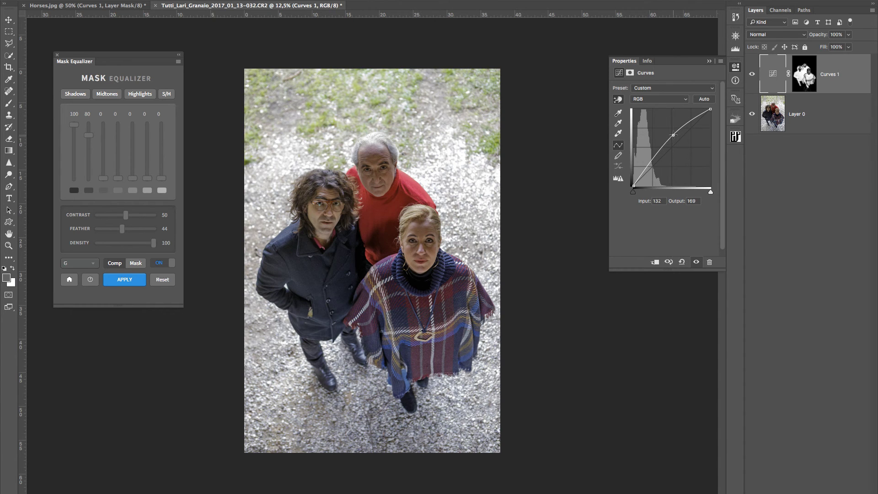
pyautogui.press('super+plus')
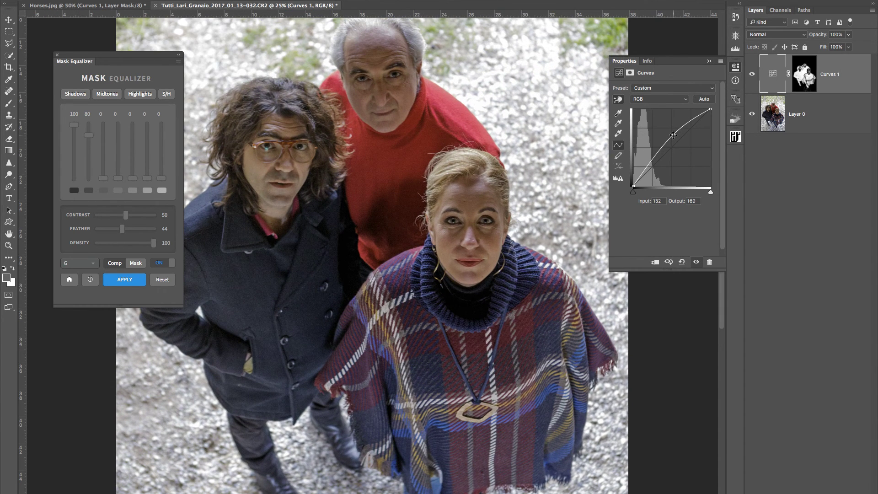
pyautogui.moveTo(673, 135); pyautogui.dragTo(672, 133)
pyautogui.click(751, 74)
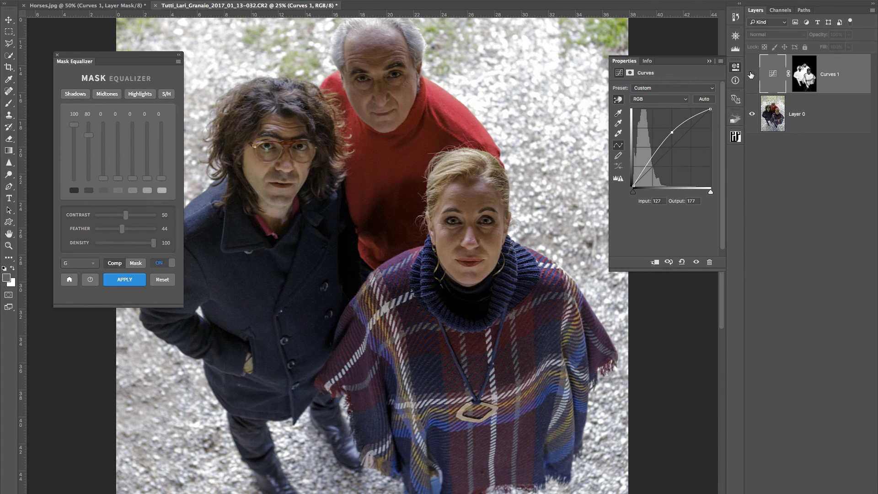
pyautogui.click(751, 74)
pyautogui.hotkey('ctrl', '-')
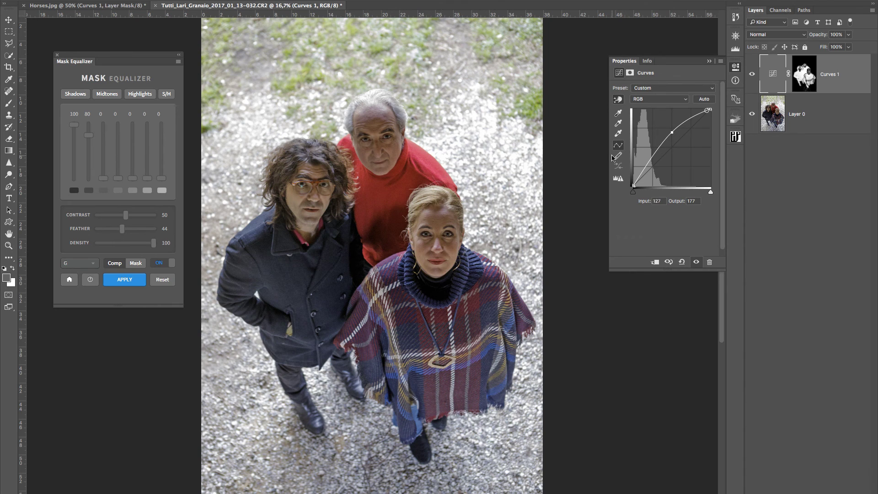
pyautogui.moveTo(674, 133); pyautogui.dragTo(673, 132)
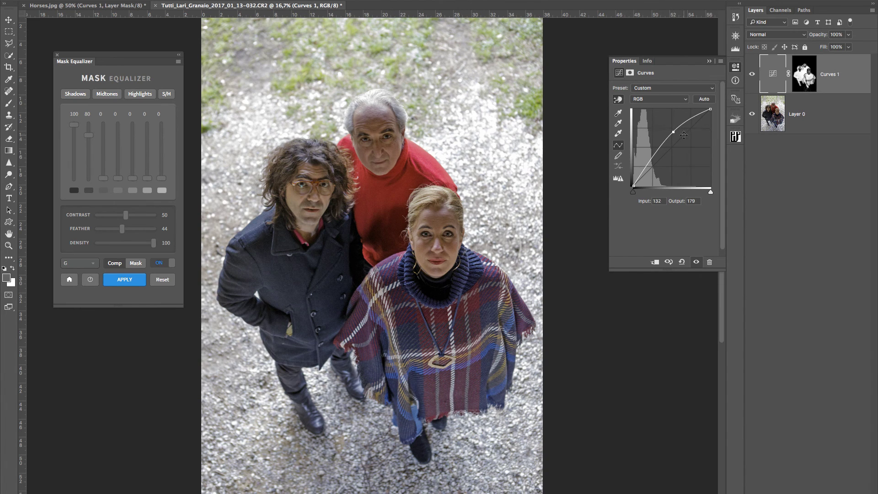
pyautogui.keyDown('alt'); pyautogui.click(752, 116); pyautogui.keyUp('alt')
pyautogui.keyDown('alt'); pyautogui.click(752, 117); pyautogui.keyUp('alt')
pyautogui.click(79, 265)
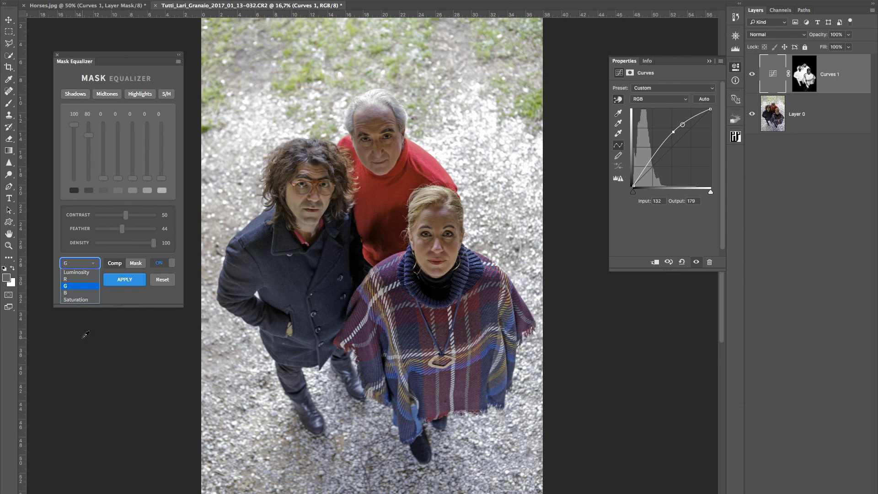
pyautogui.click(123, 305)
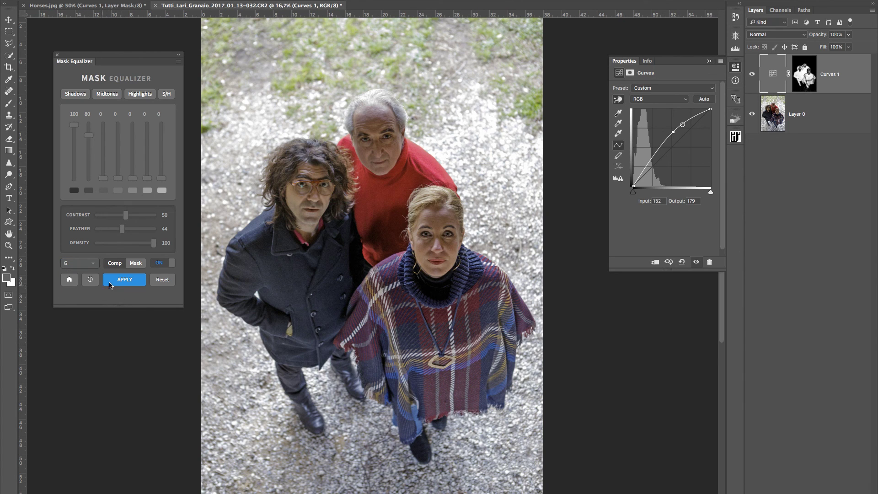